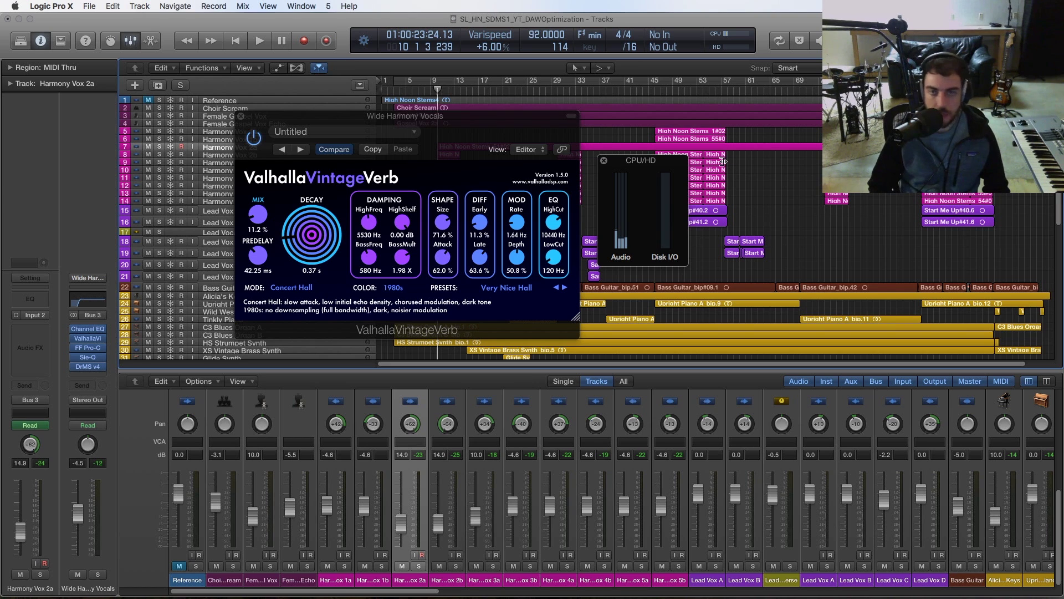
- Move the CPU/HD meter window up and left, beside the ValhallaVintageVerb plug-in window
{"action": "scroll", "coordinate": [731, 175], "scroll_direction": "down", "scroll_amount": 5}
{"action": "scroll", "coordinate": [731, 189], "scroll_direction": "up", "scroll_amount": 2}
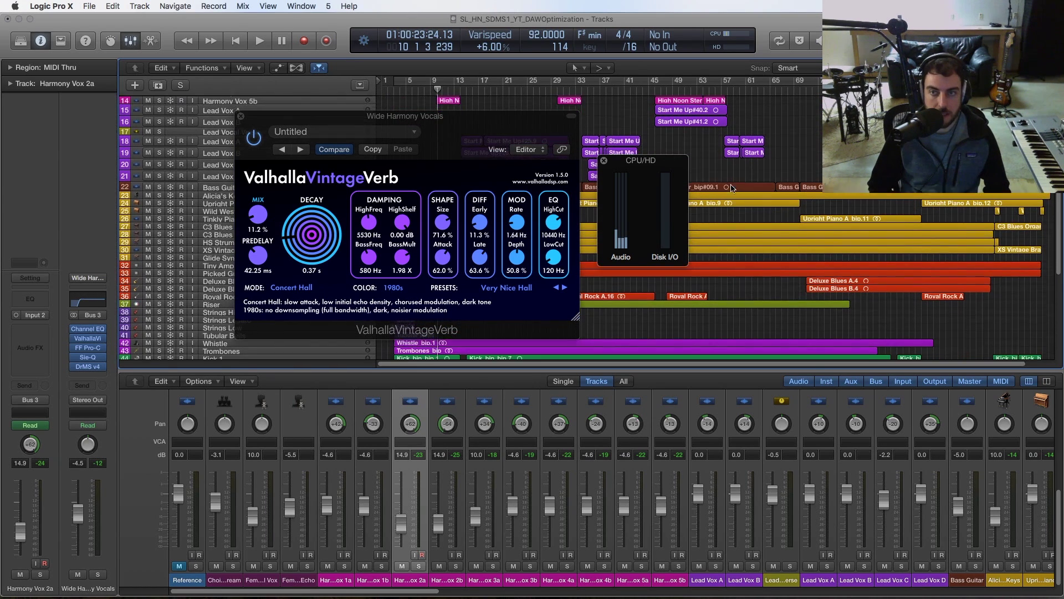
{"action": "scroll", "coordinate": [731, 189], "scroll_direction": "up", "scroll_amount": 4}
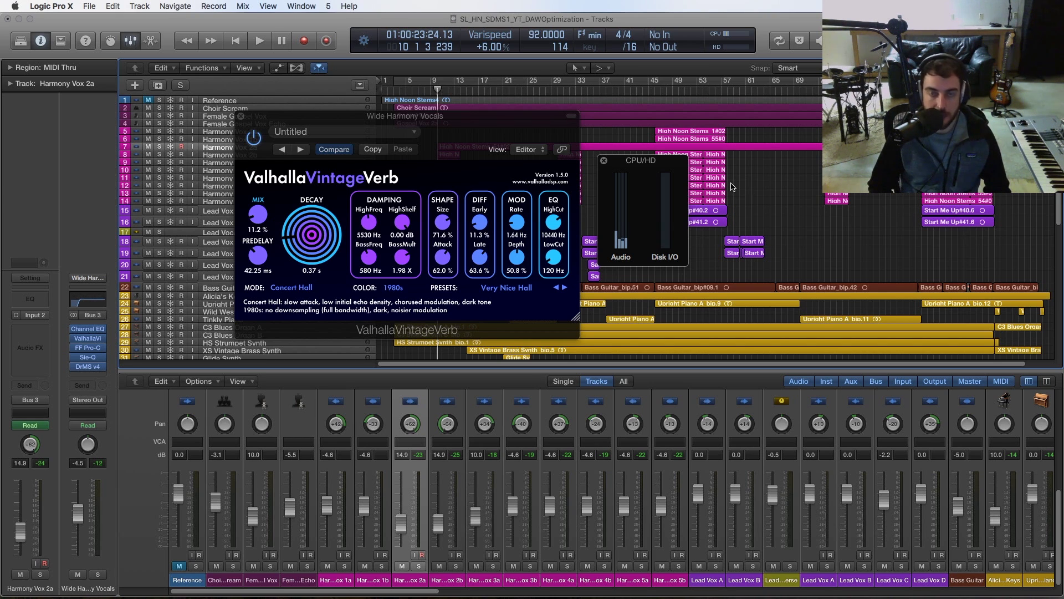
{"action": "scroll", "coordinate": [733, 187], "scroll_direction": "down", "scroll_amount": 3}
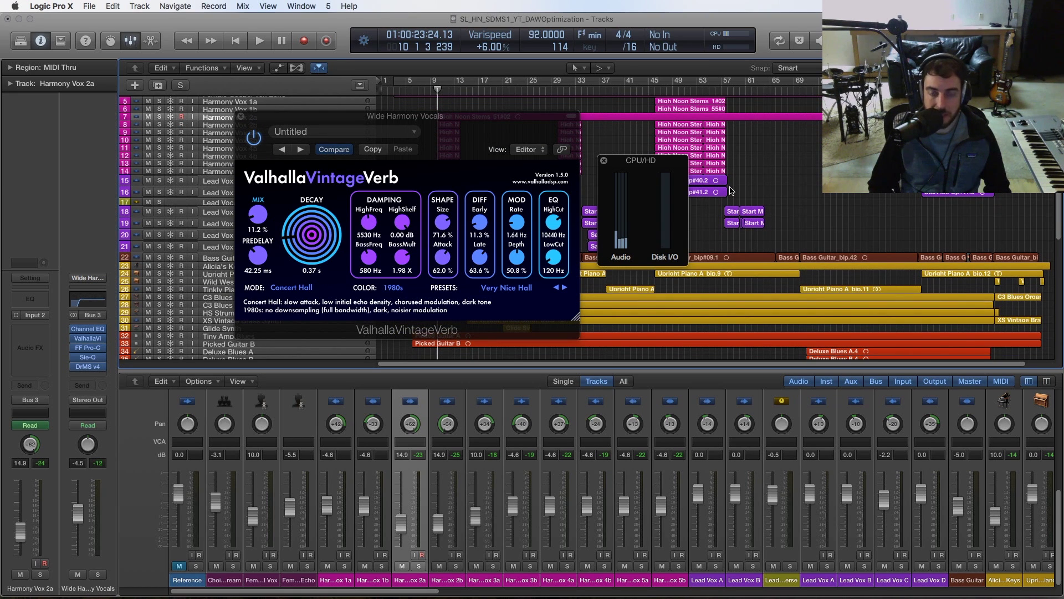
{"action": "scroll", "coordinate": [730, 191], "scroll_direction": "down", "scroll_amount": 2}
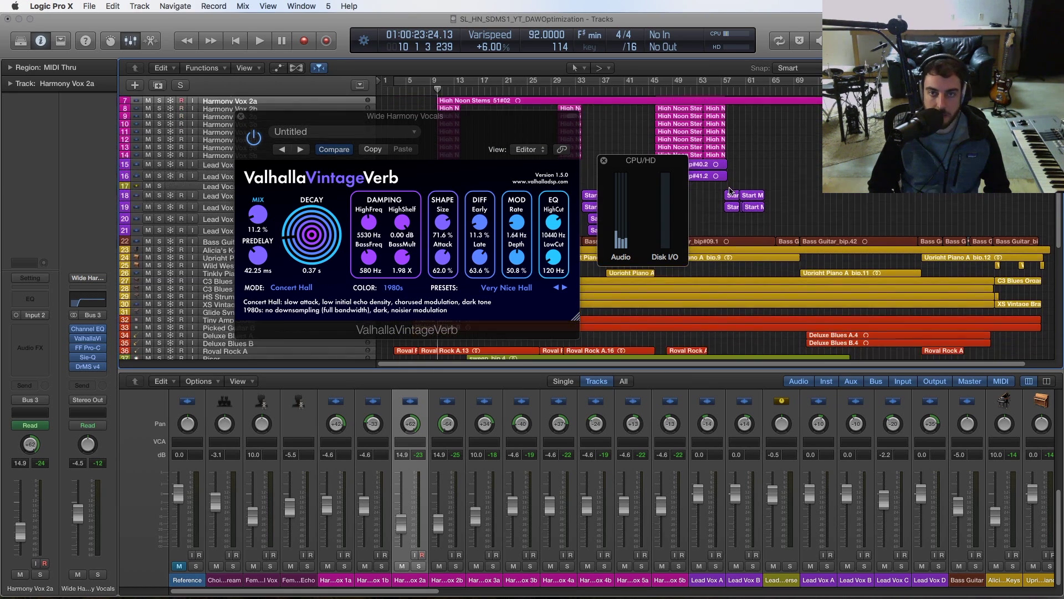
{"action": "scroll", "coordinate": [730, 191], "scroll_direction": "up", "scroll_amount": 5}
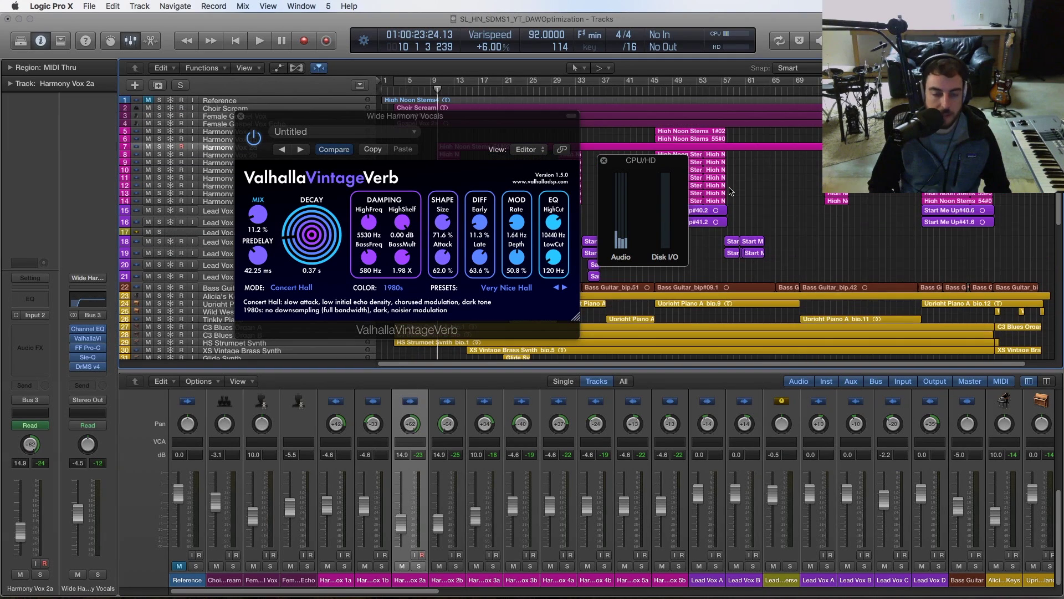
{"action": "left_click_drag", "start_coordinate": [657, 248], "coordinate": [647, 206]}
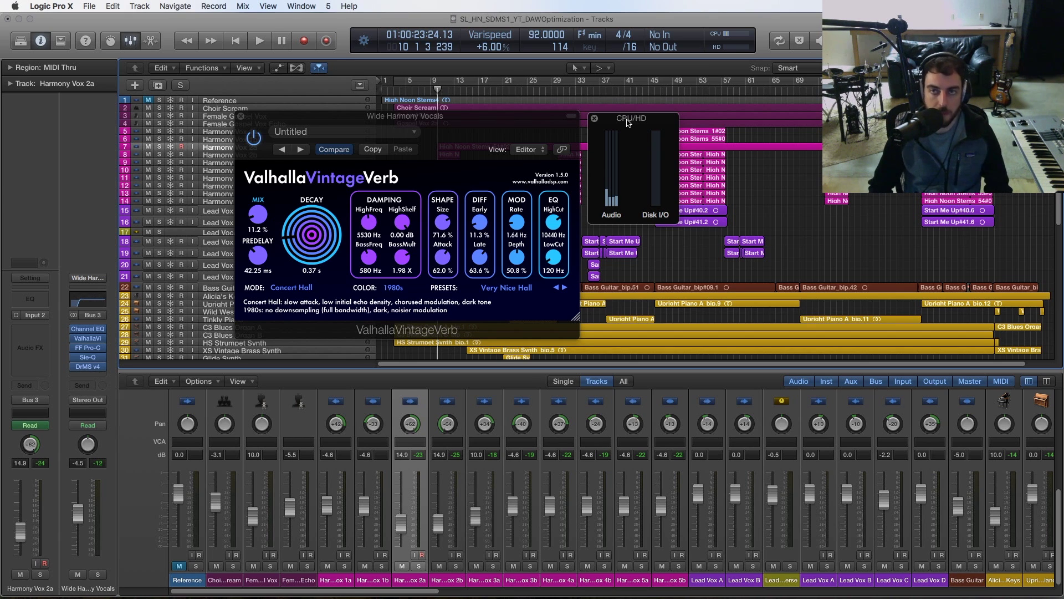
- Bring the CPU/HD meter and Wide Harmony Vocals reverb windows to the front
{"action": "left_click_drag", "start_coordinate": [627, 122], "coordinate": [627, 121]}
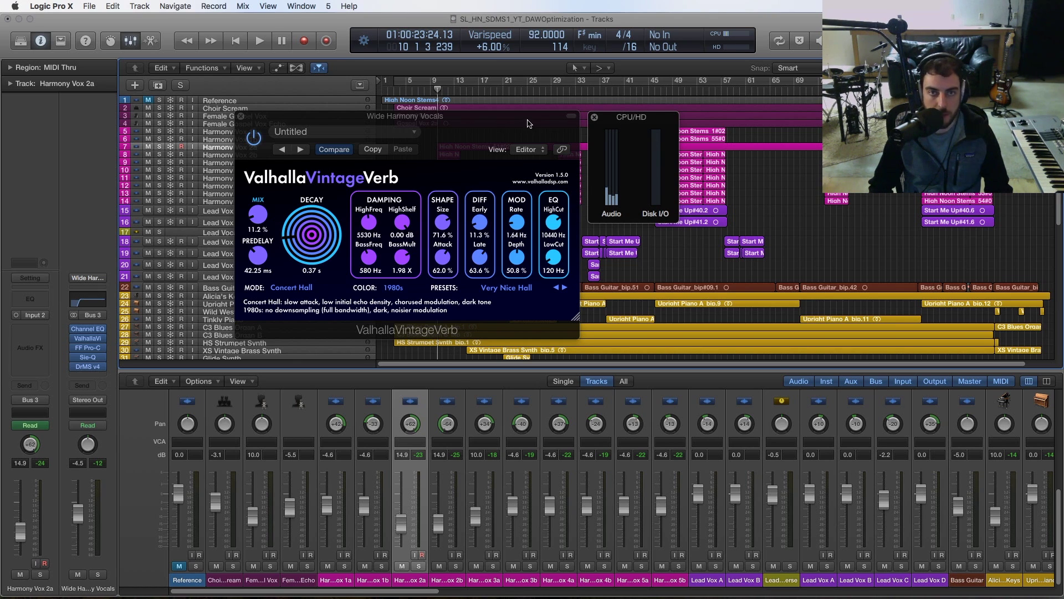
{"action": "left_click_drag", "start_coordinate": [527, 122], "coordinate": [528, 122]}
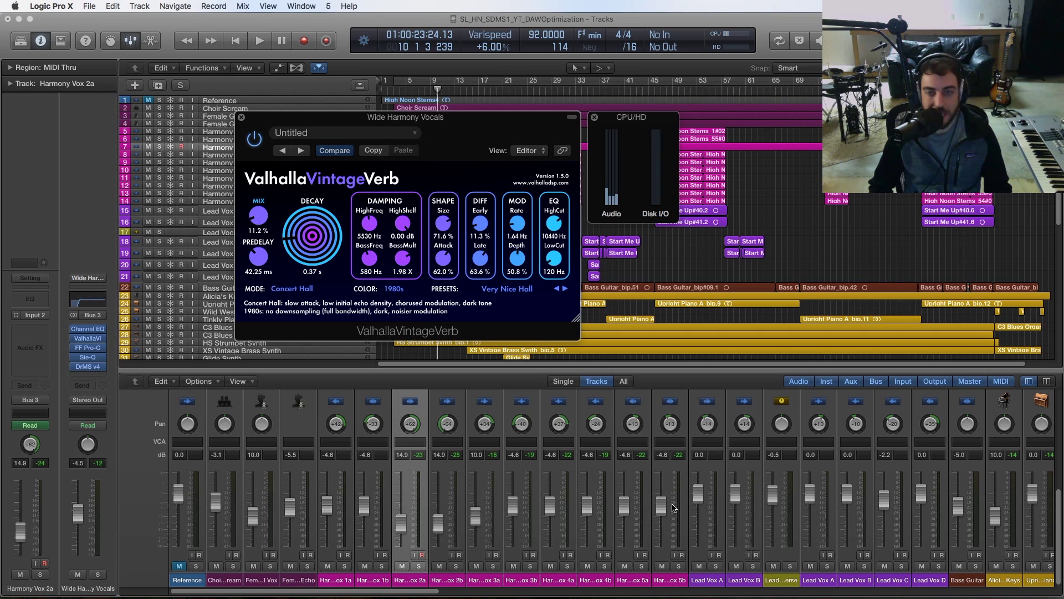
{"action": "mouse_move", "coordinate": [448, 589]}
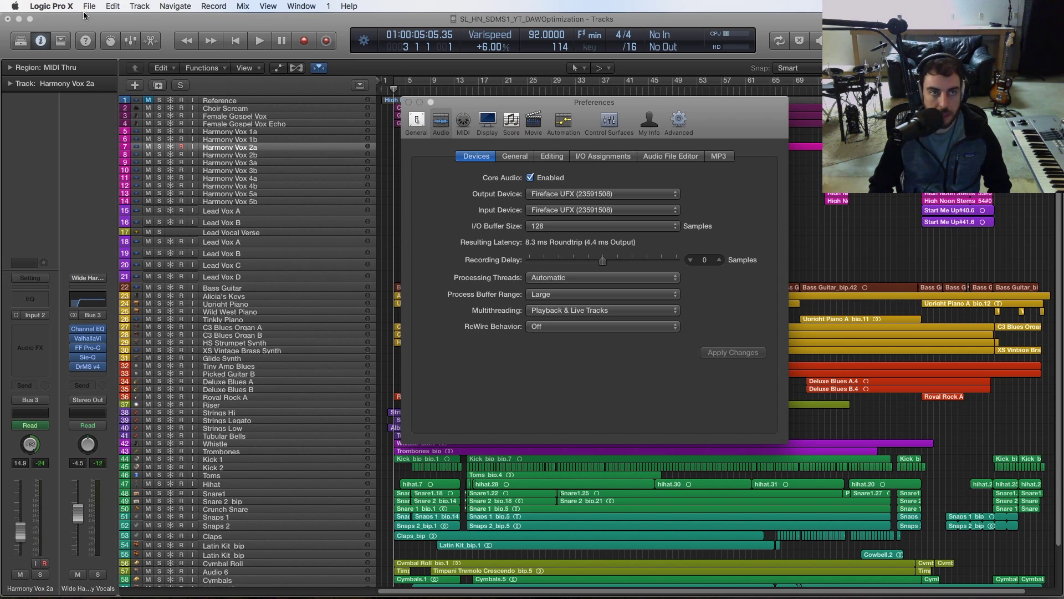
- Check the available I/O buffer sizes in Audio Devices preferences, keeping 128 samples
{"action": "left_click", "coordinate": [49, 6]}
{"action": "mouse_move", "coordinate": [61, 36]}
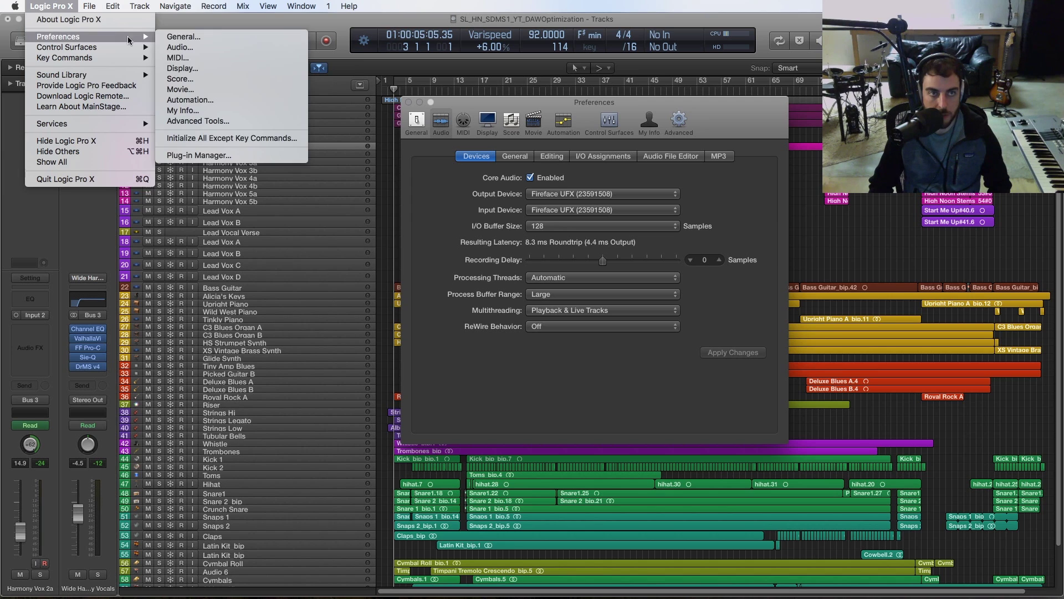
{"action": "left_click", "coordinate": [416, 197]}
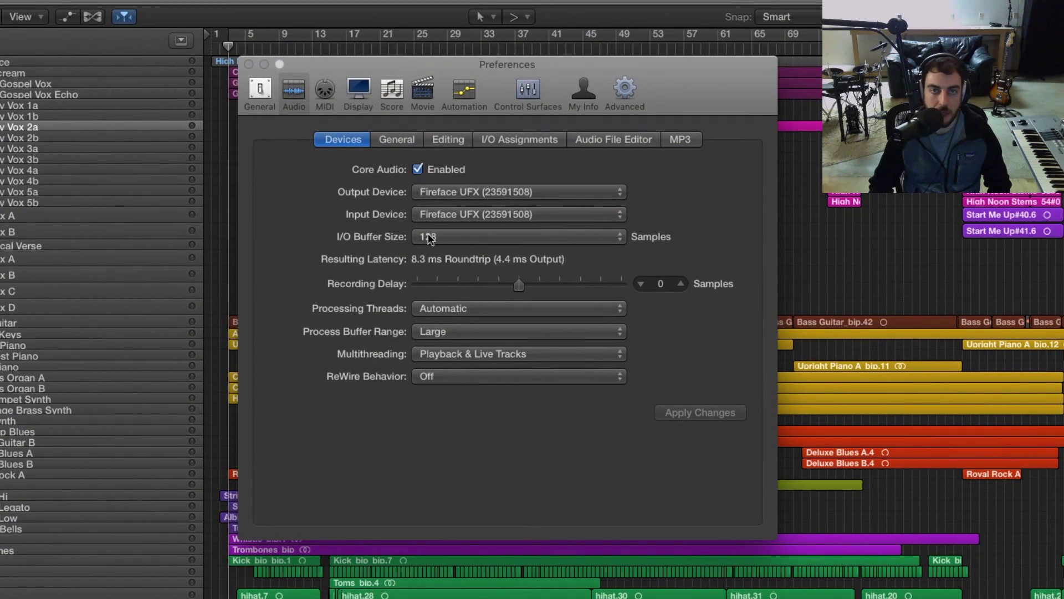
{"action": "left_click", "coordinate": [446, 234]}
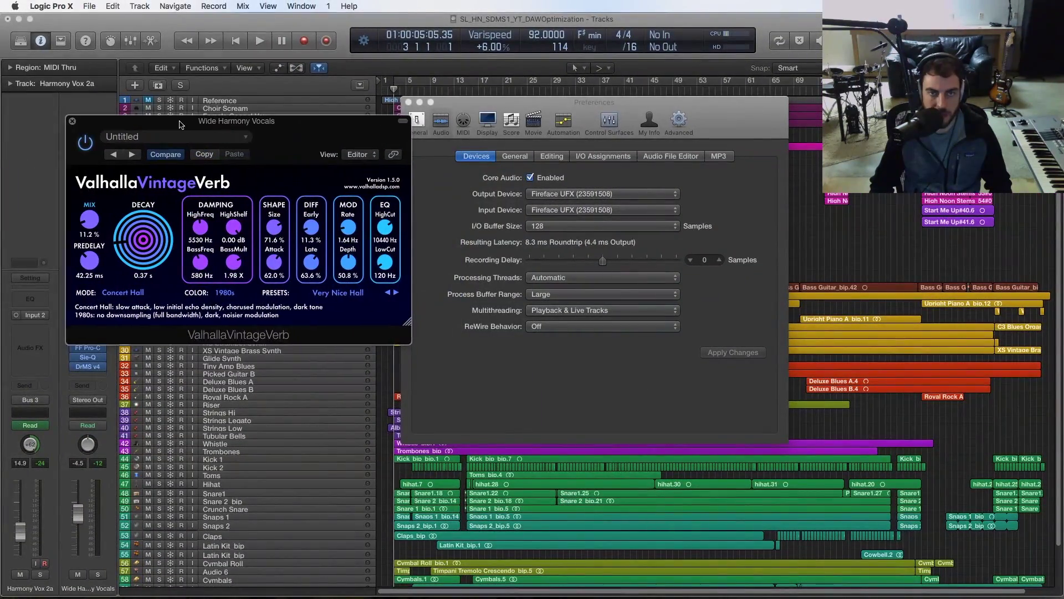
- Close the ValhallaVintageVerb, Sie-Q and Preferences windows
{"action": "left_click_drag", "start_coordinate": [179, 123], "coordinate": [157, 116]}
{"action": "left_click", "coordinate": [87, 338]}
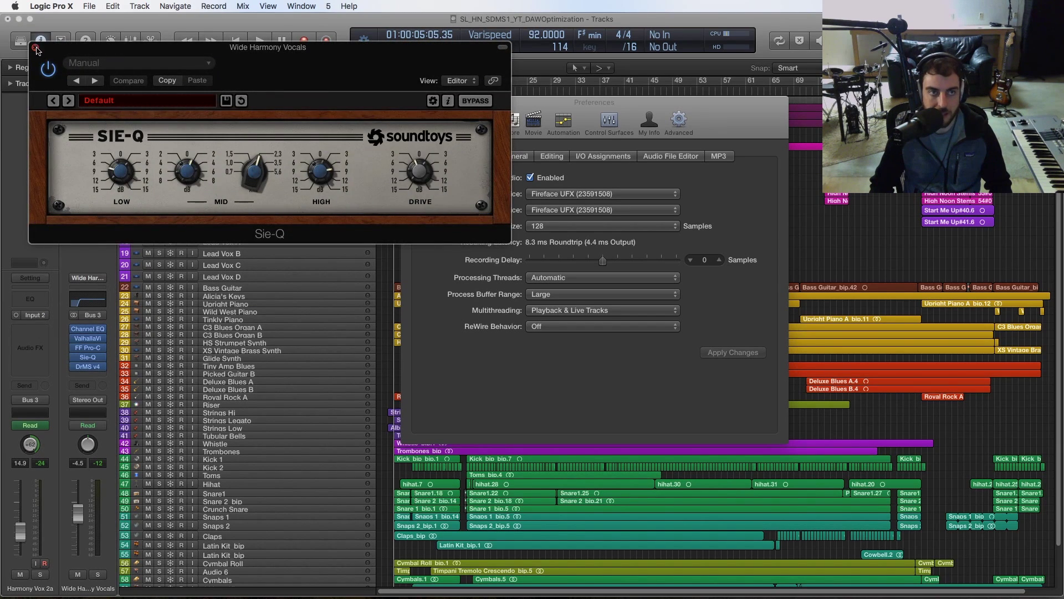
{"action": "left_click", "coordinate": [34, 44]}
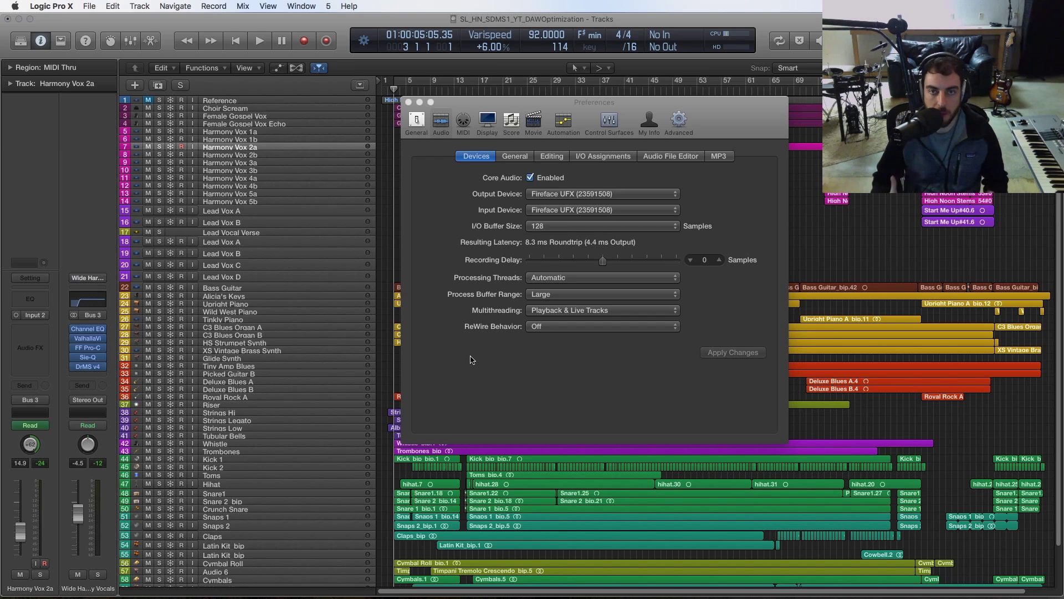
{"action": "left_click", "coordinate": [408, 102]}
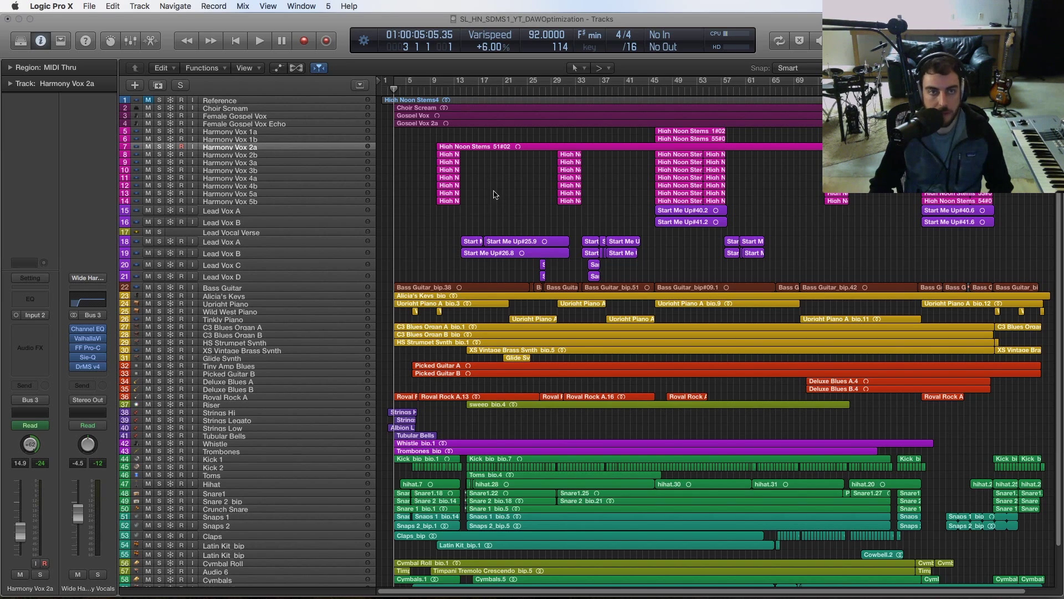
- Make the track lanes taller and place the playhead at bar 9
{"action": "key", "text": "super+Down"}
{"action": "key", "text": "super+Down"}
{"action": "key", "text": "super+Down"}
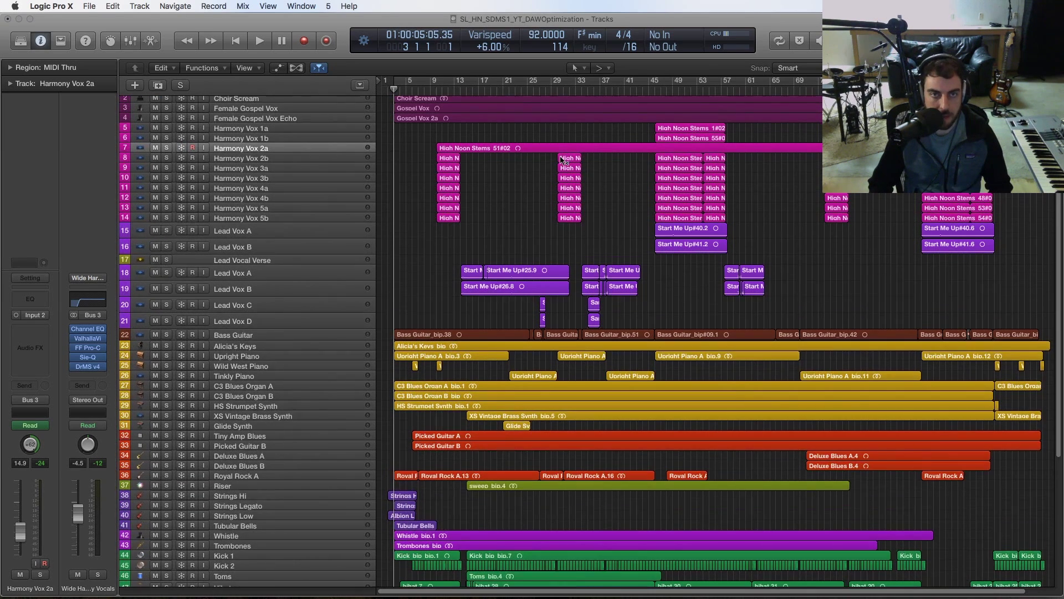
{"action": "key", "text": "super+Down"}
{"action": "key", "text": "super+Down"}
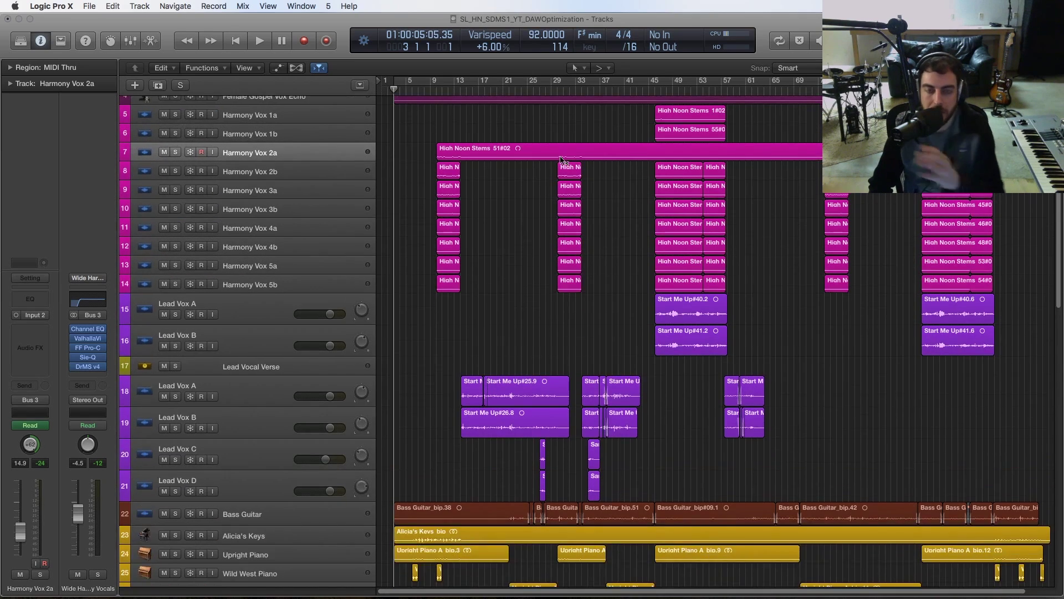
{"action": "scroll", "coordinate": [509, 250], "scroll_direction": "up", "scroll_amount": 3}
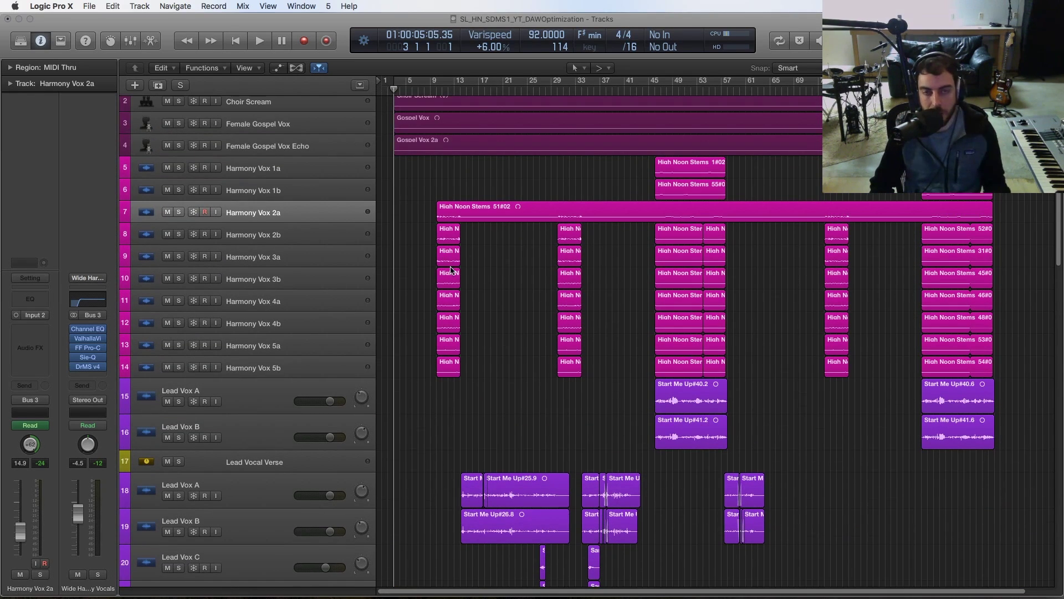
{"action": "scroll", "coordinate": [494, 306], "scroll_direction": "up", "scroll_amount": 2}
{"action": "scroll", "coordinate": [494, 306], "scroll_direction": "down", "scroll_amount": 1}
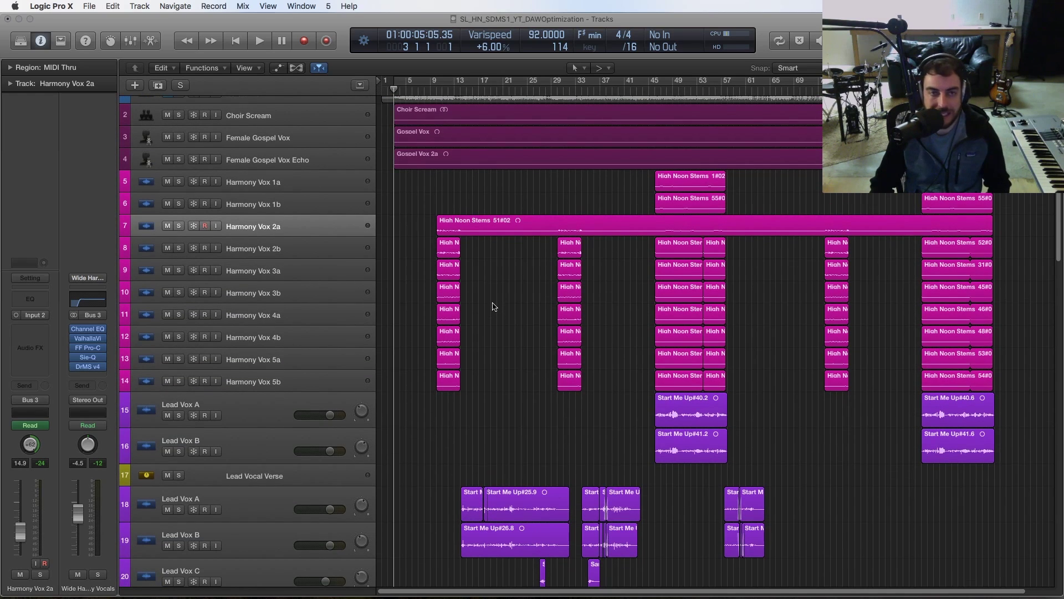
{"action": "left_click", "coordinate": [434, 90]}
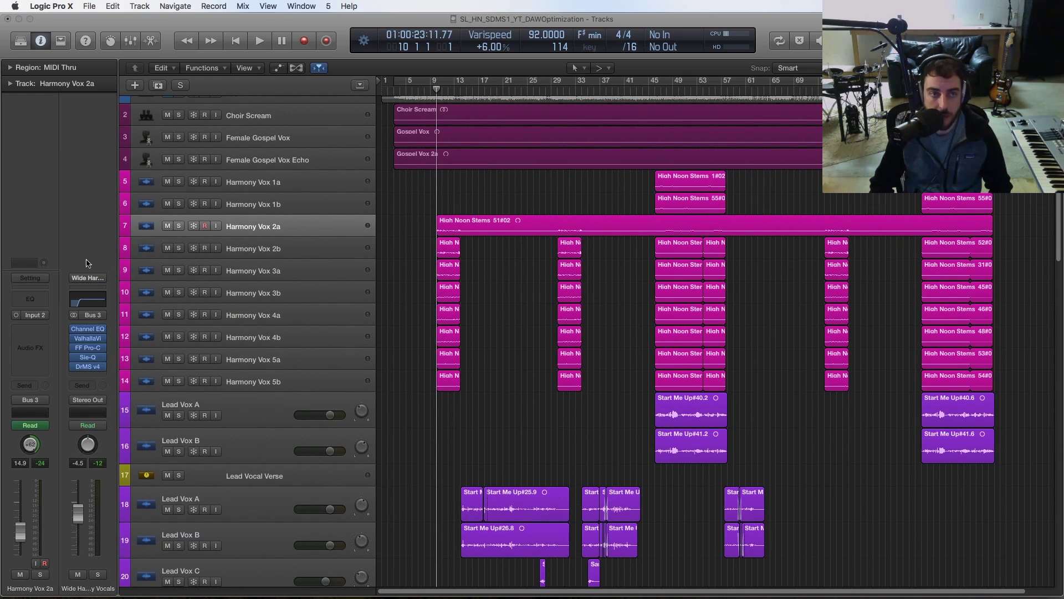
- Insert Auto-Tune Evo (Mono) from Pitch Correction on the Harmony Vox 2a channel
{"action": "left_click", "coordinate": [30, 328]}
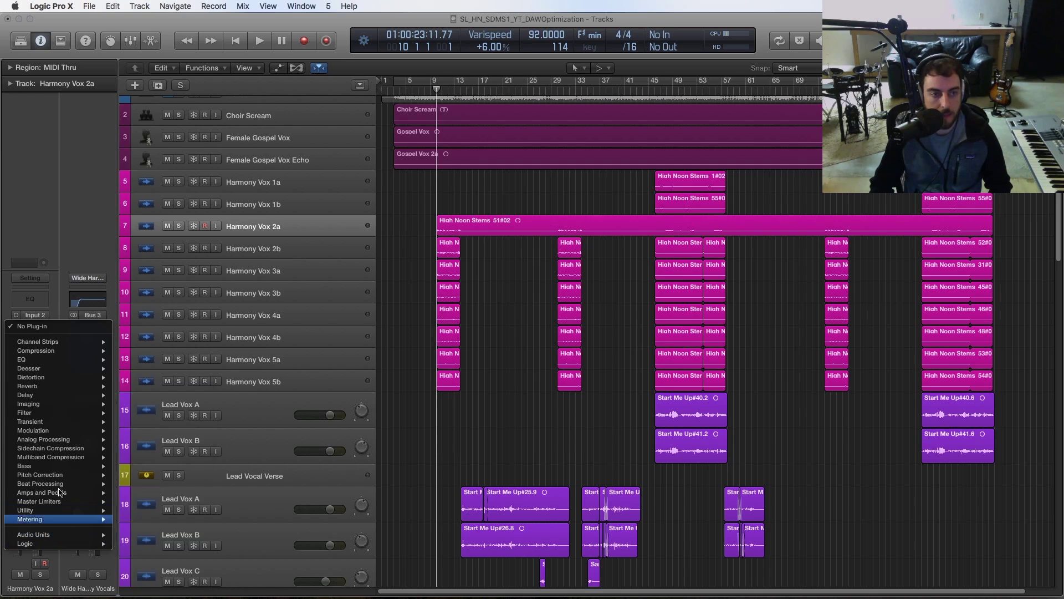
{"action": "mouse_move", "coordinate": [102, 478]}
{"action": "mouse_move", "coordinate": [166, 475]}
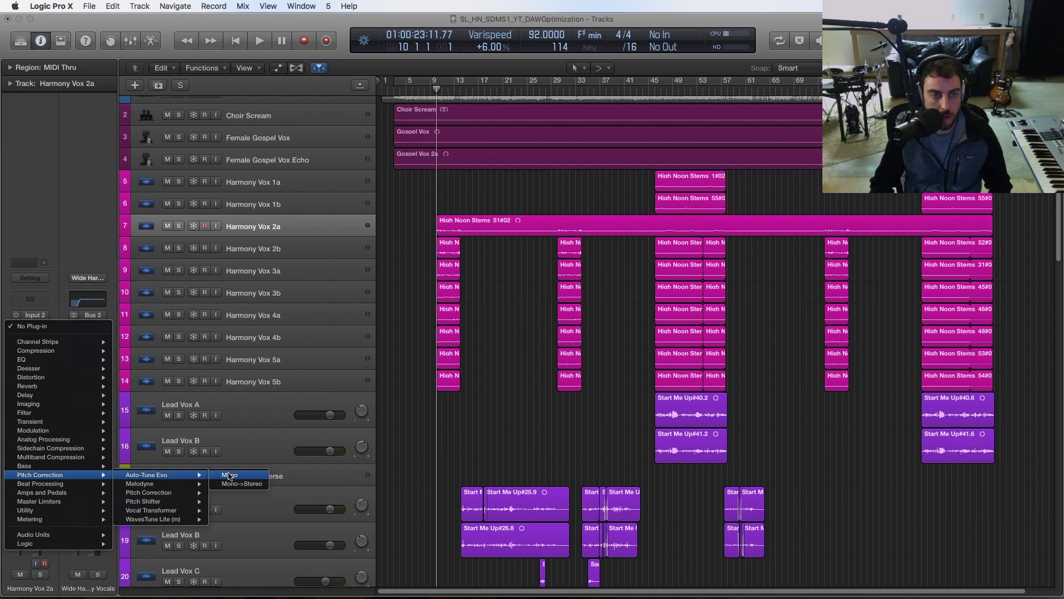
{"action": "left_click", "coordinate": [381, 165]}
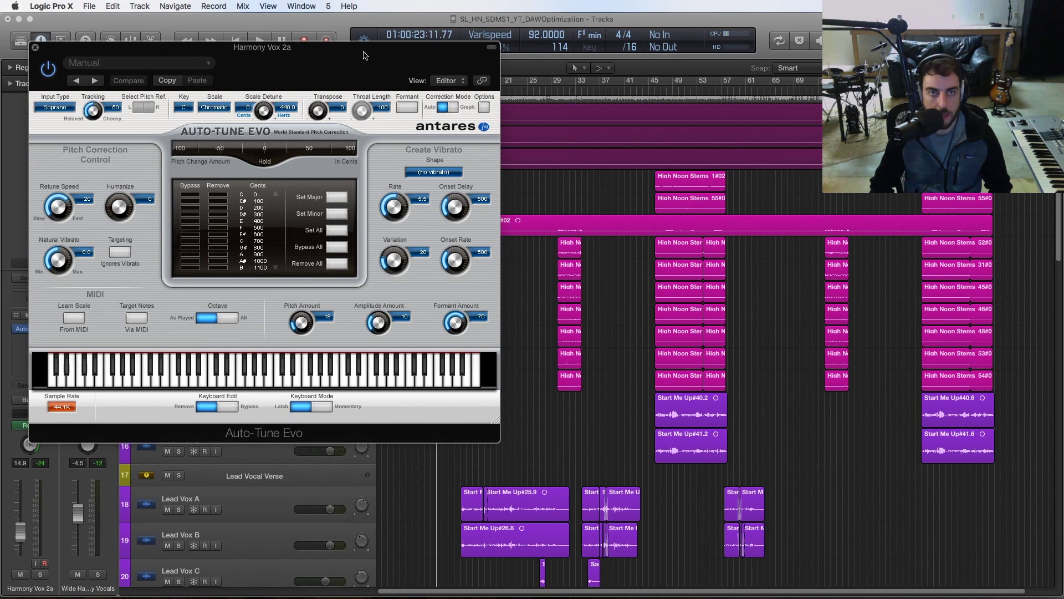
{"action": "left_click_drag", "start_coordinate": [365, 56], "coordinate": [465, 106]}
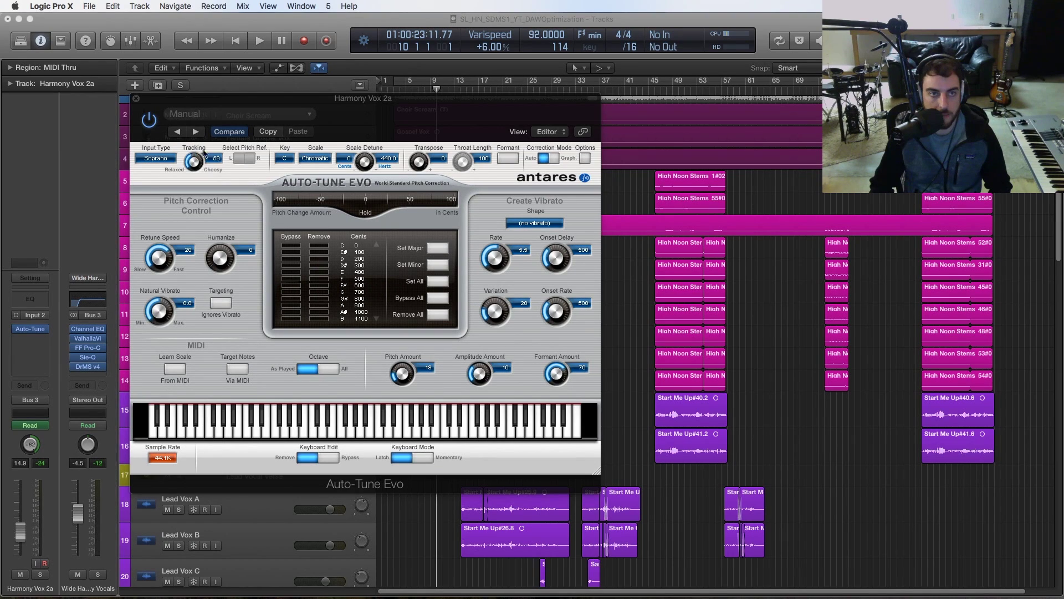
- Lower the Auto-Tune Evo tracking value and close its plug-in window
{"action": "left_click_drag", "start_coordinate": [204, 154], "coordinate": [208, 111]}
{"action": "left_click", "coordinate": [135, 98]}
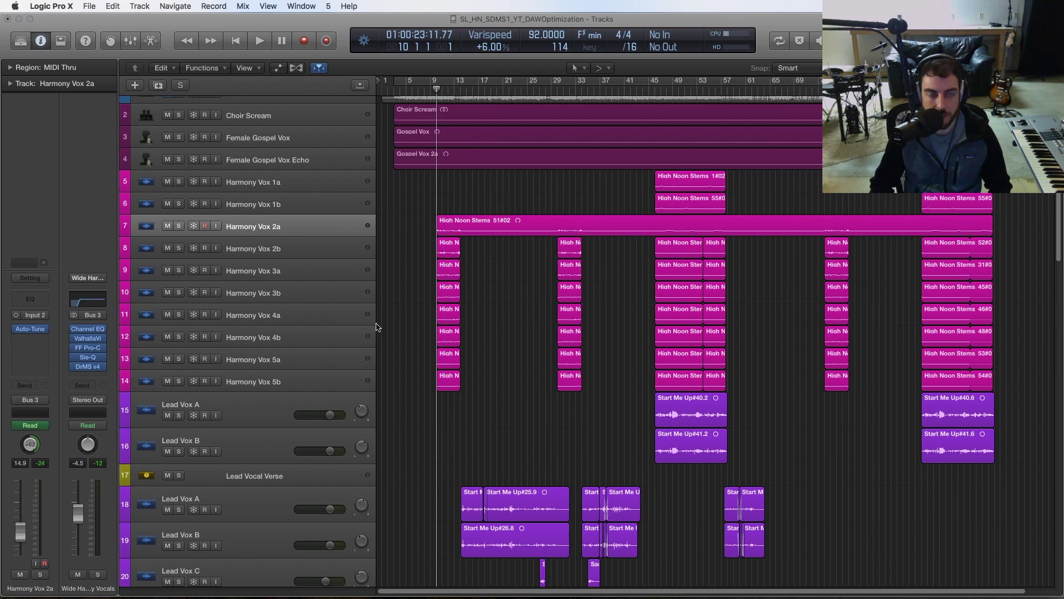
{"action": "left_click", "coordinate": [291, 229]}
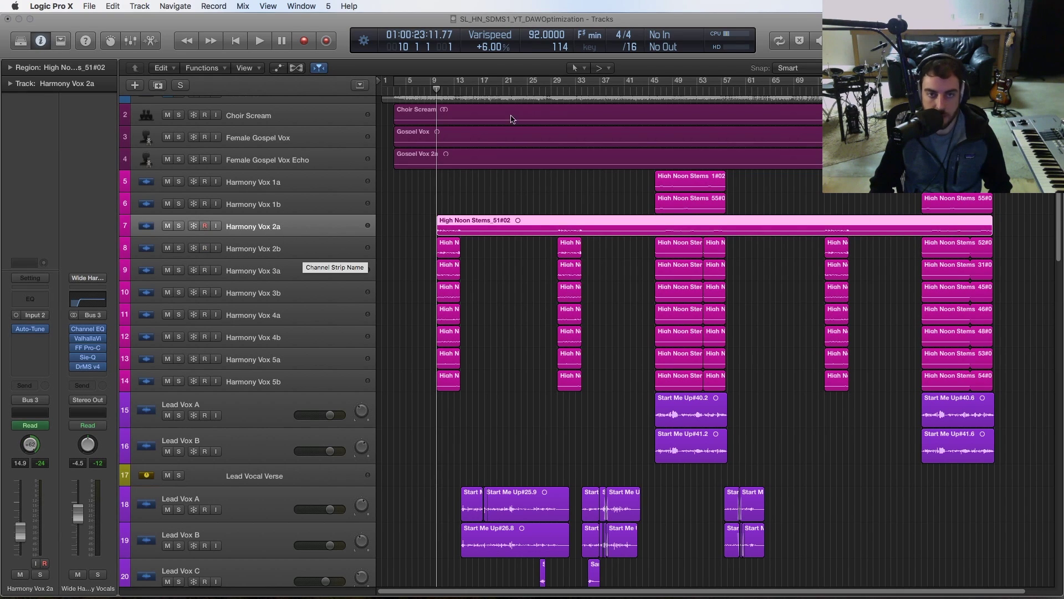
{"action": "left_click", "coordinate": [428, 205]}
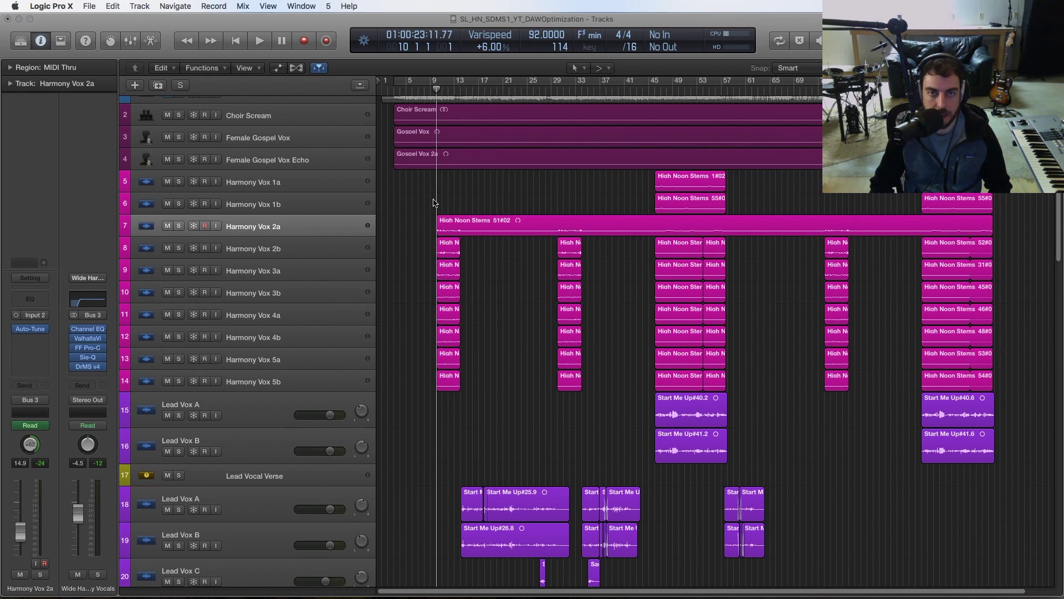
{"action": "left_click", "coordinate": [30, 328]}
{"action": "left_click", "coordinate": [136, 99]}
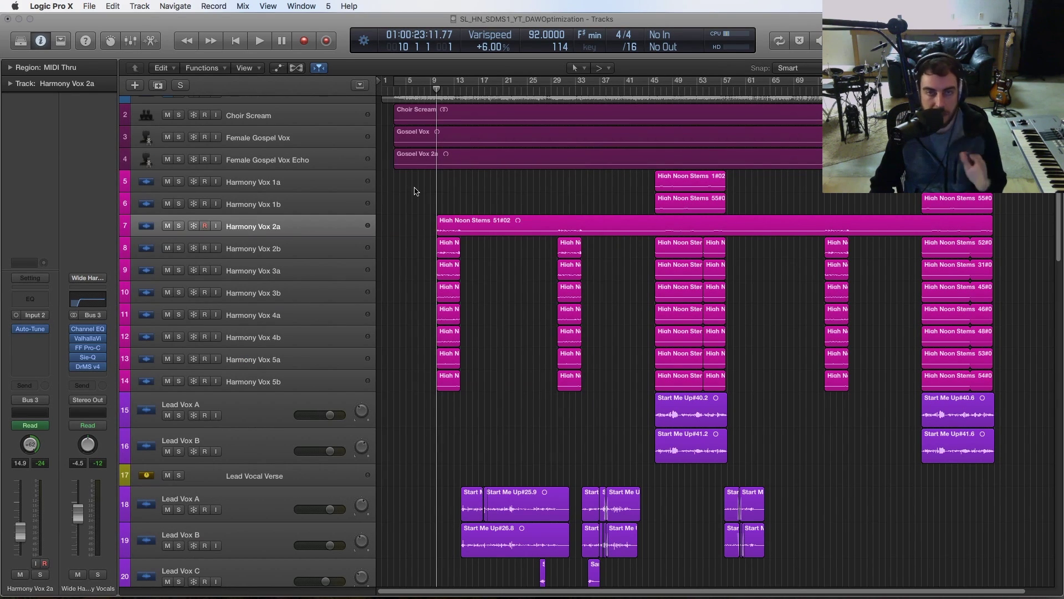
- Select the High Noon Stems_51#02 region and bring up Bounce Regions In Place with Ctrl+B
{"action": "left_click", "coordinate": [487, 230]}
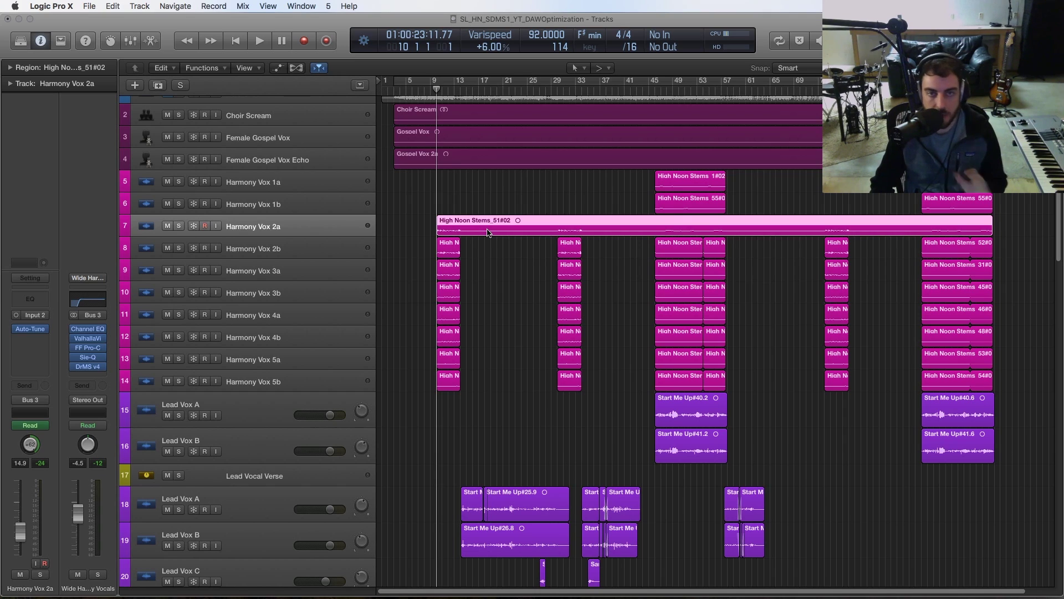
{"action": "left_click", "coordinate": [493, 261]}
{"action": "left_click", "coordinate": [479, 225]}
{"action": "left_click", "coordinate": [471, 194]}
{"action": "left_click", "coordinate": [484, 225]}
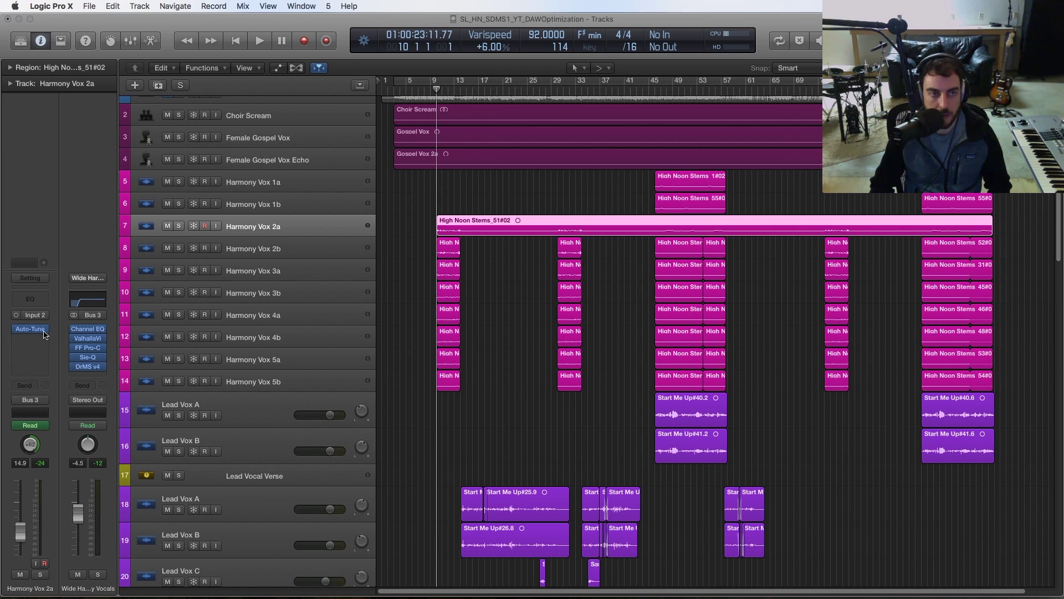
{"action": "mouse_move", "coordinate": [33, 333]}
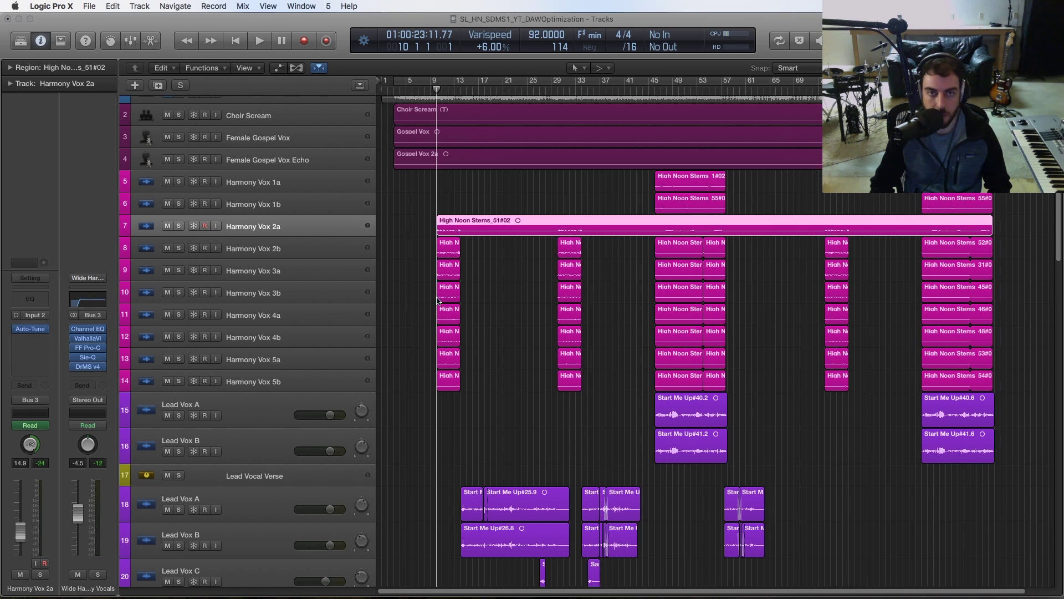
{"action": "left_click", "coordinate": [413, 294]}
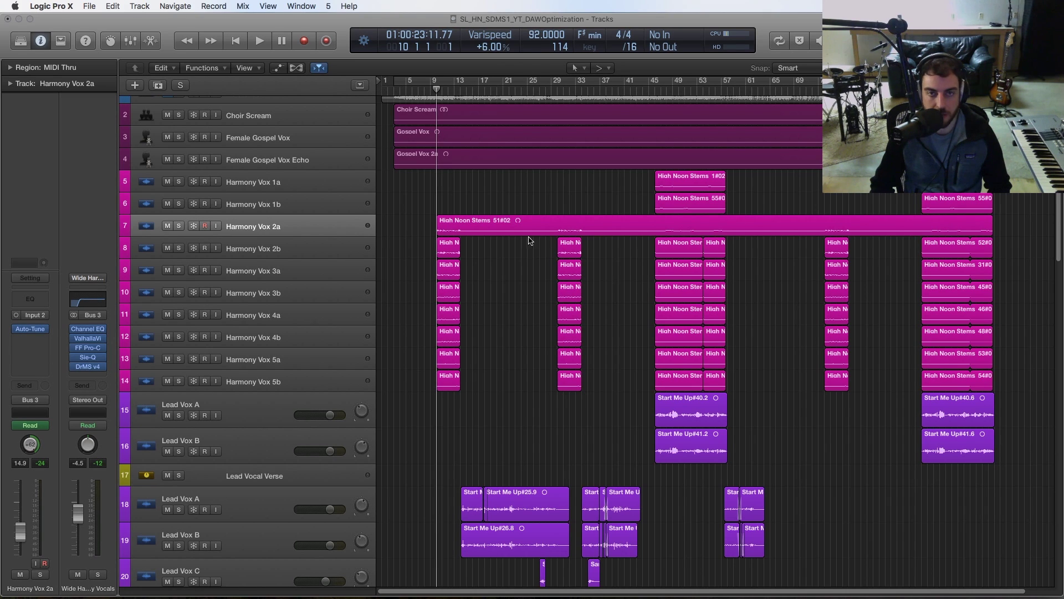
{"action": "left_click", "coordinate": [509, 228]}
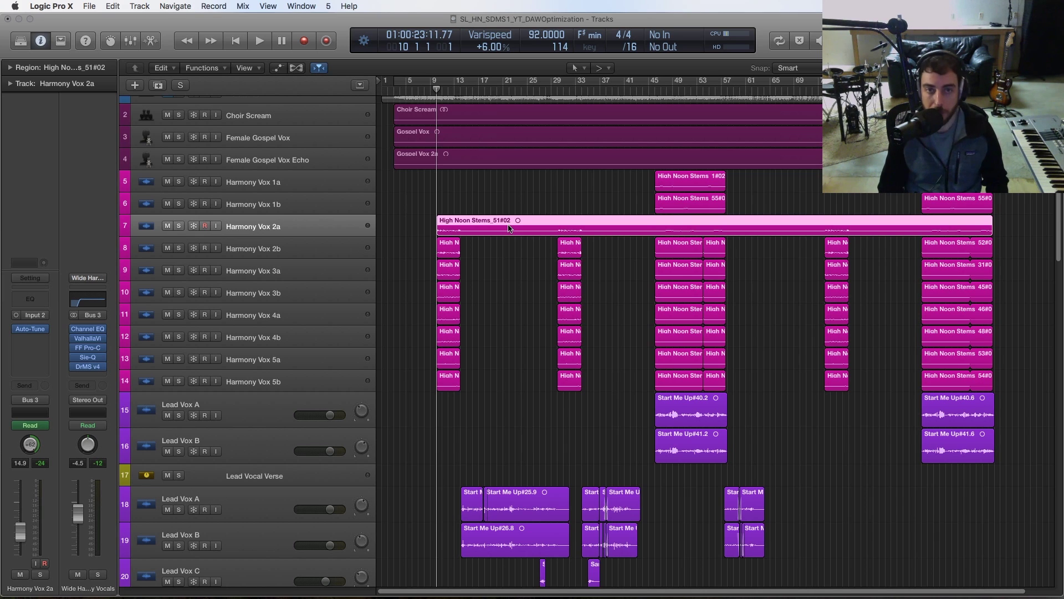
{"action": "key", "text": "ctrl+b"}
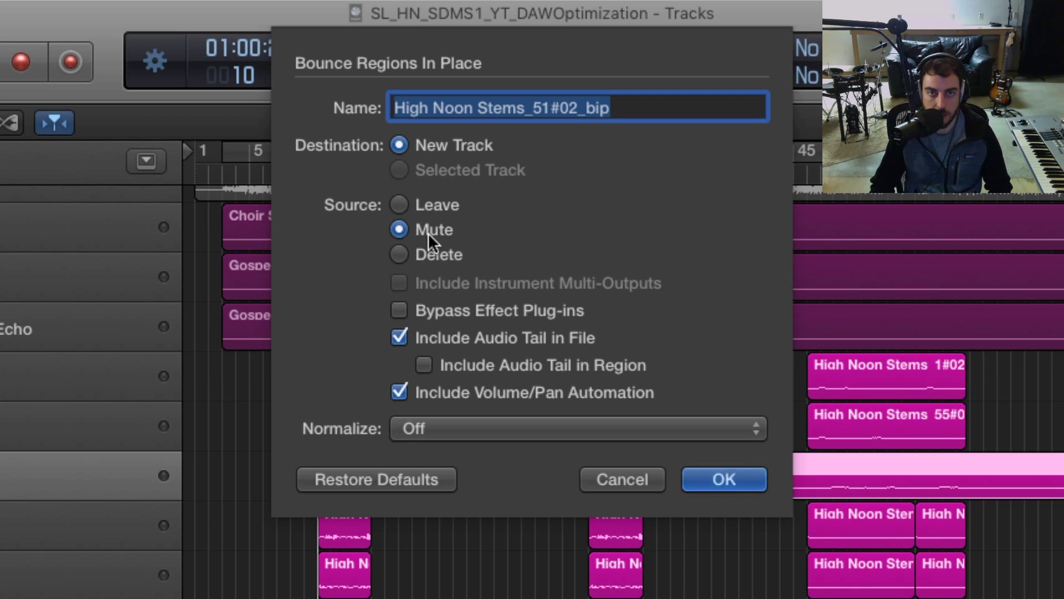
- Bounce to a new track with source muted, effect plug-ins included and Normalize Off
{"action": "left_click", "coordinate": [399, 310]}
{"action": "left_click", "coordinate": [400, 311]}
{"action": "left_click", "coordinate": [446, 427]}
{"action": "left_click", "coordinate": [338, 377]}
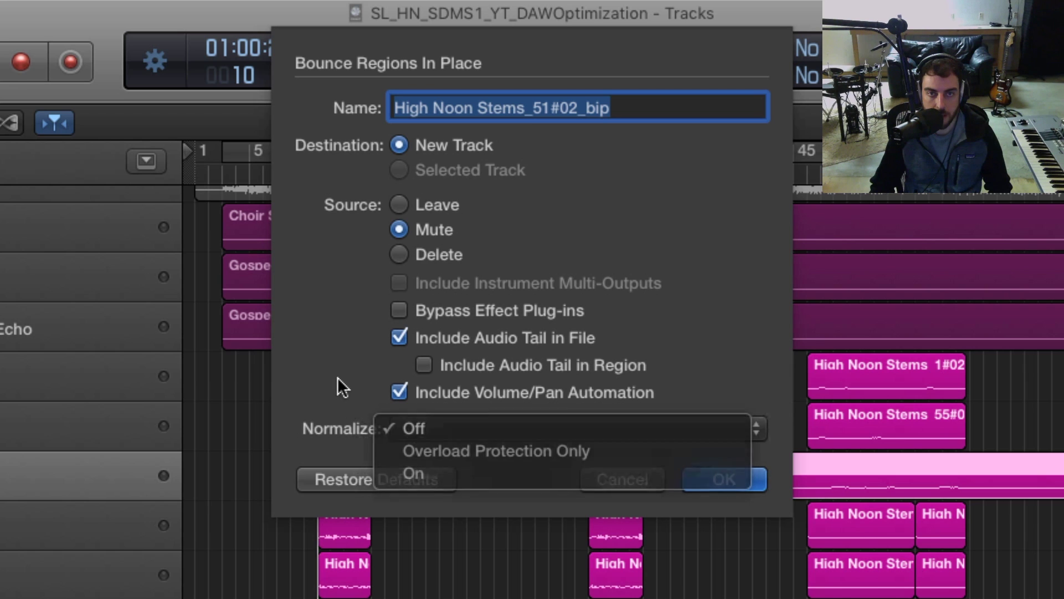
{"action": "left_click", "coordinate": [705, 478]}
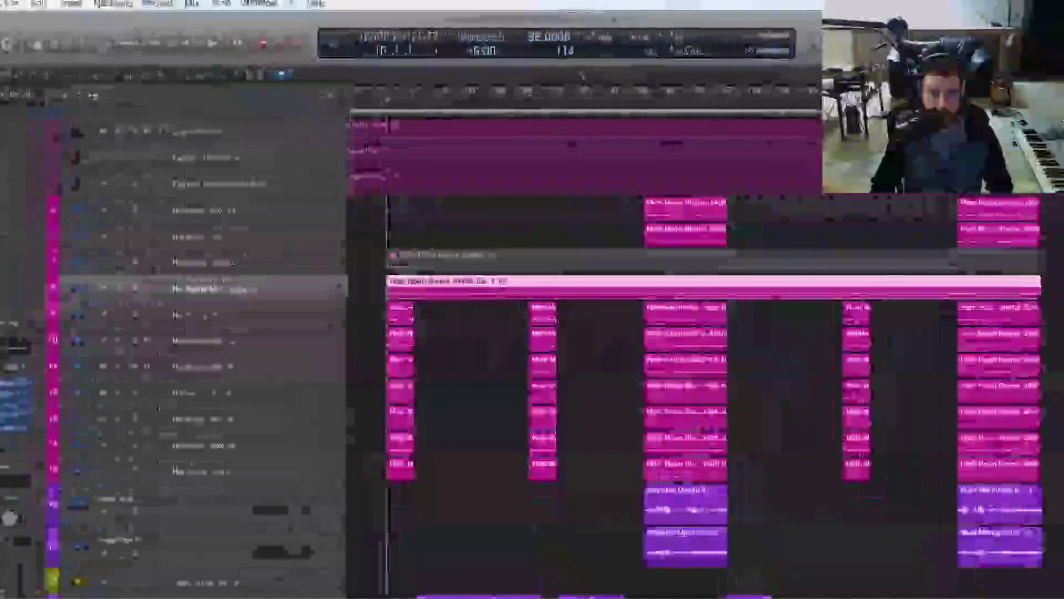
{"action": "left_click", "coordinate": [277, 239]}
- Select the bounced bip_1 region, then the original High Noon Stems_51#02 region
{"action": "left_click", "coordinate": [277, 239]}
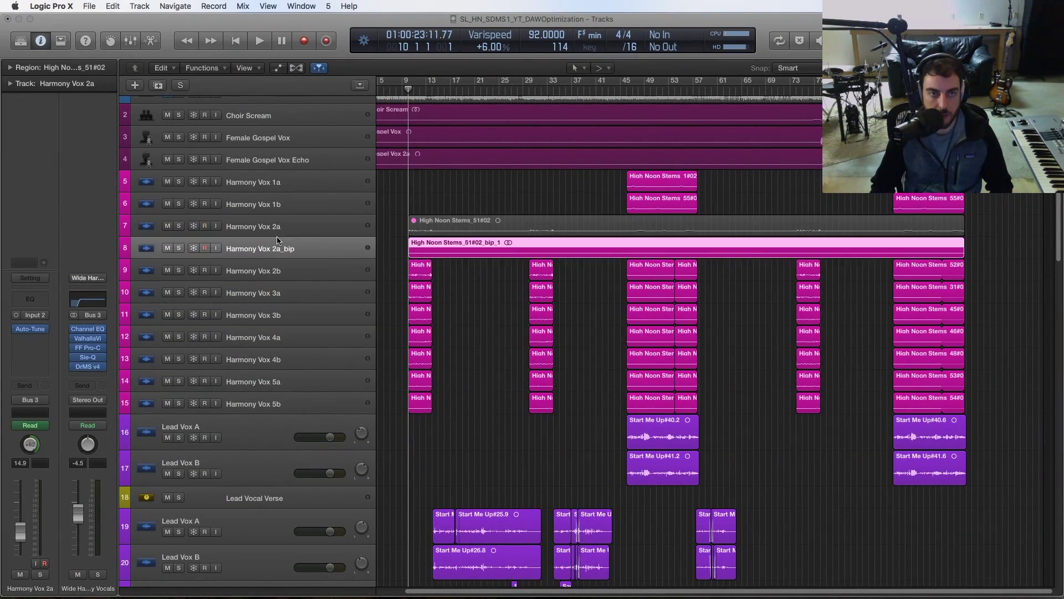
{"action": "left_click", "coordinate": [378, 240]}
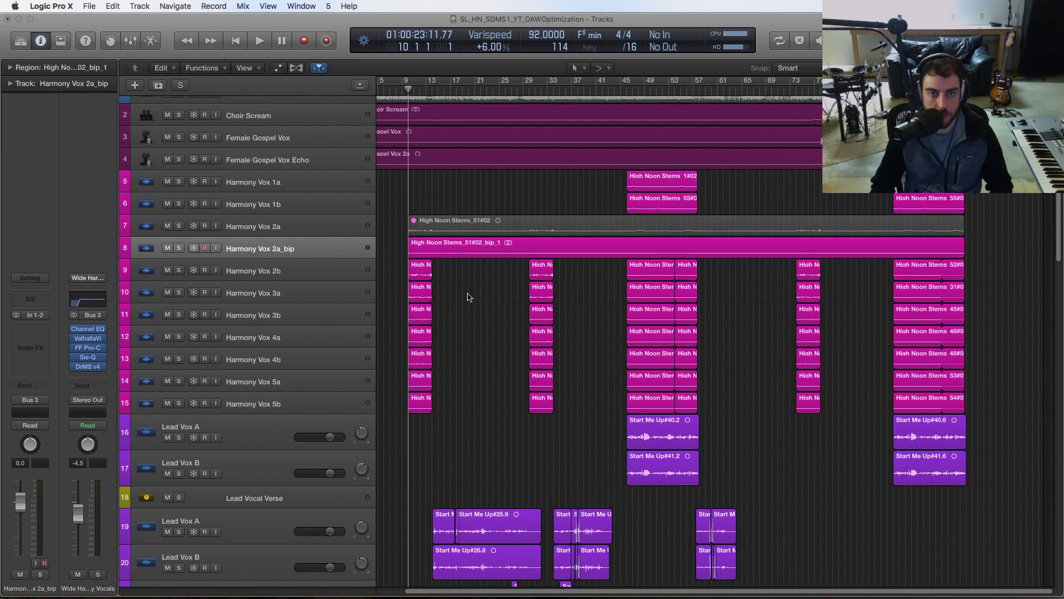
{"action": "left_click", "coordinate": [448, 256]}
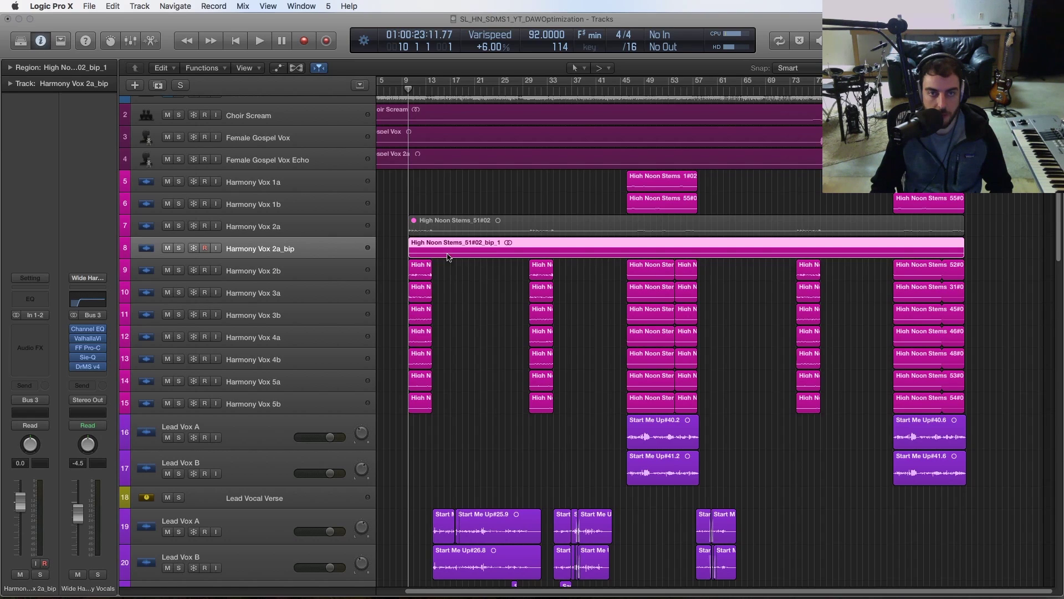
{"action": "left_click", "coordinate": [411, 221]}
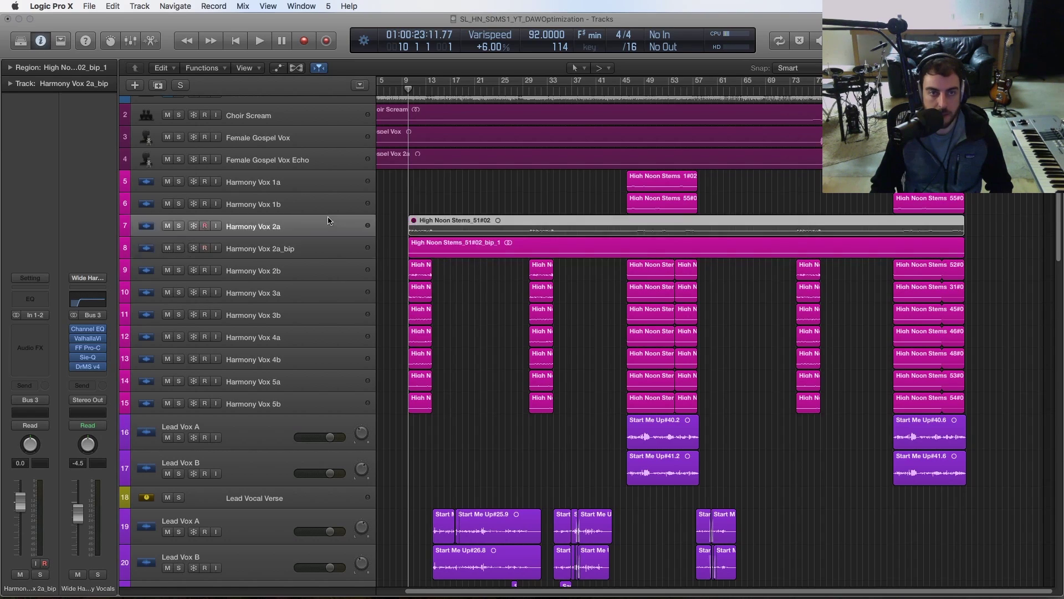
{"action": "left_click", "coordinate": [343, 244]}
{"action": "left_click", "coordinate": [453, 222]}
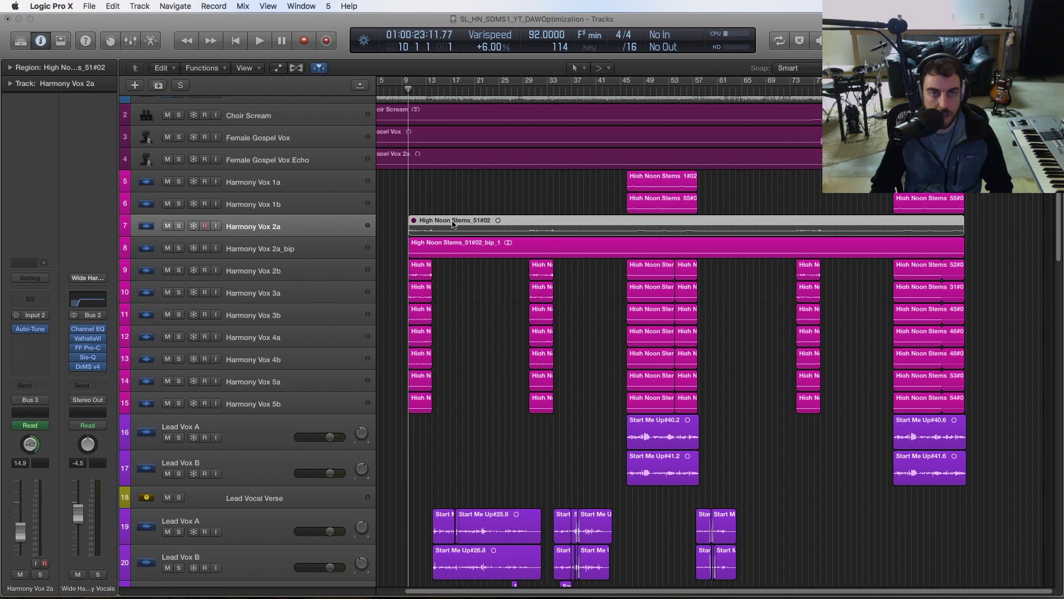
- Hide the original Harmony Vox 2a track and reveal the track hide toggles
{"action": "right_click", "coordinate": [301, 231]}
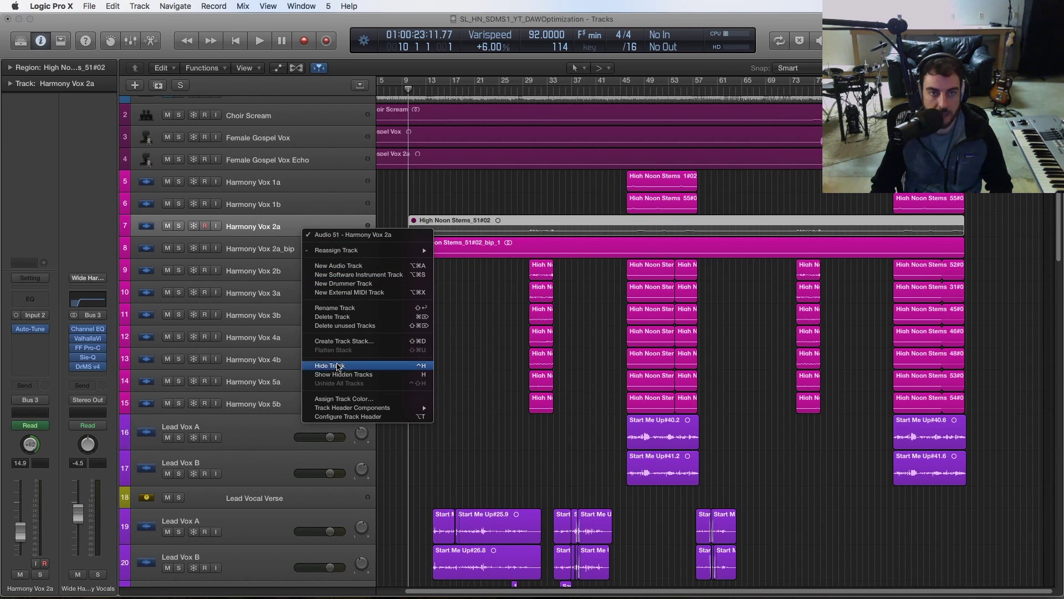
{"action": "left_click", "coordinate": [337, 366]}
{"action": "left_click", "coordinate": [298, 251]}
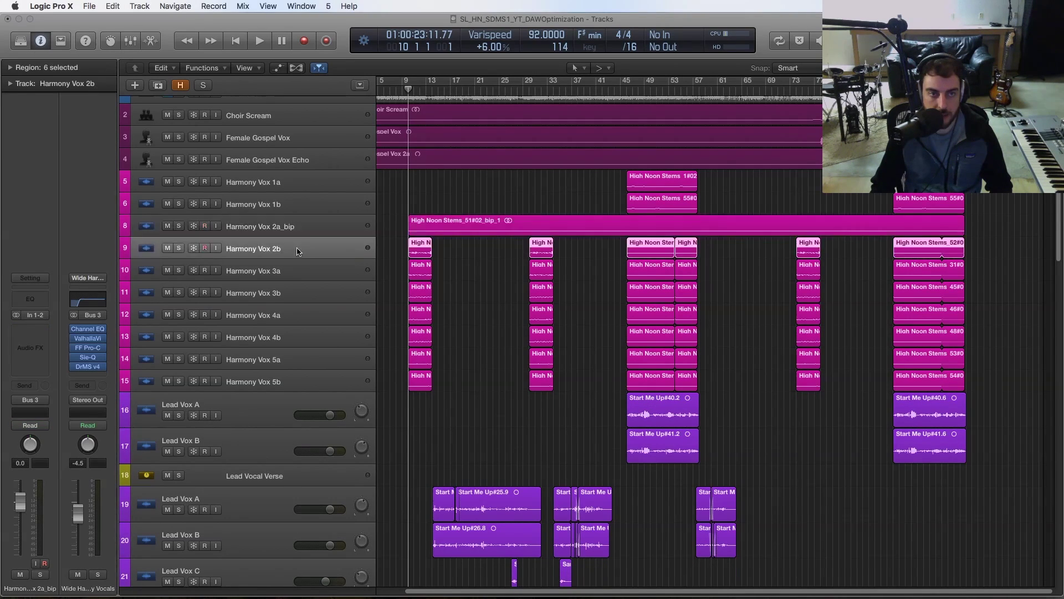
{"action": "left_click", "coordinate": [305, 229]}
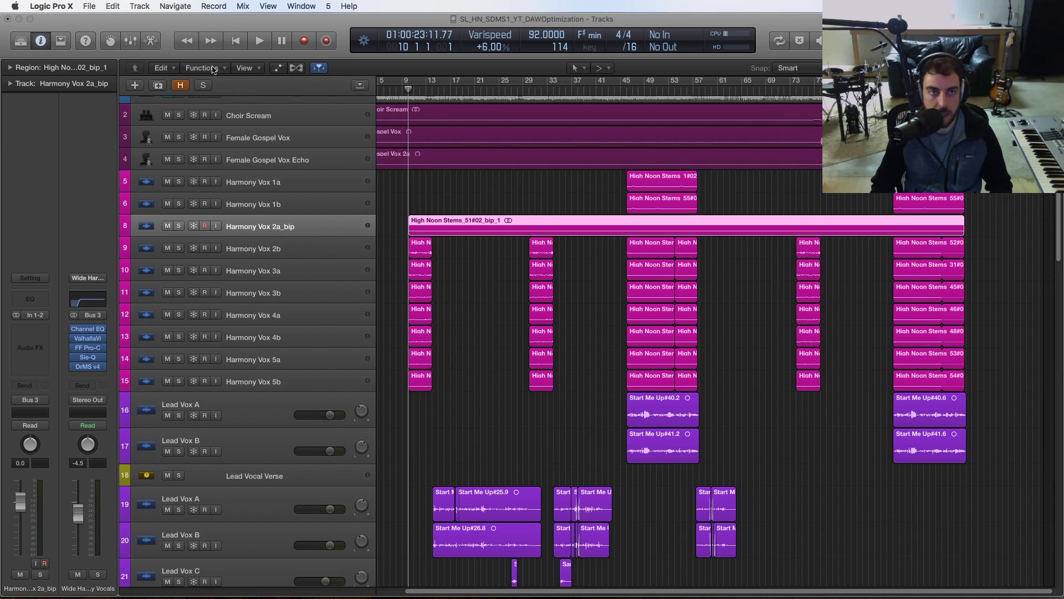
{"action": "left_click", "coordinate": [181, 84]}
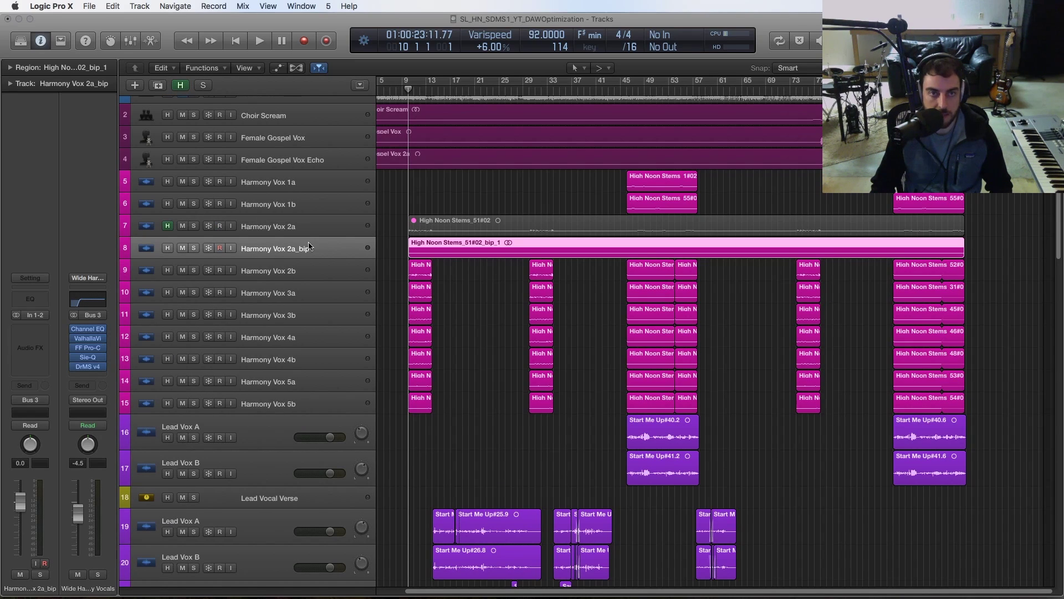
{"action": "left_click", "coordinate": [309, 222]}
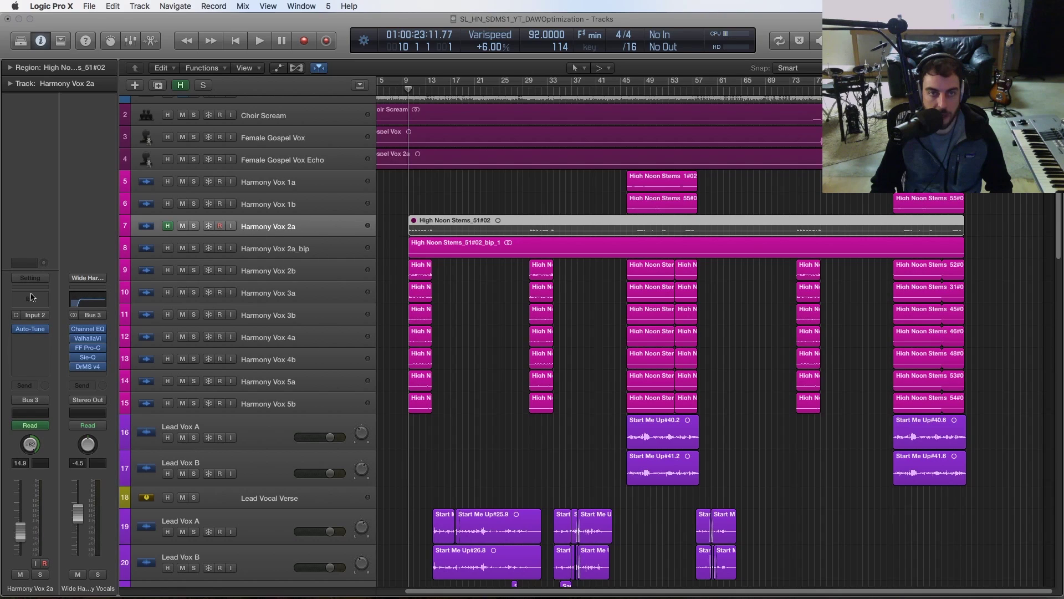
- Delete the High Noon Stems_51#02_bip_1 region, undo that, and clear the selection
{"action": "left_click", "coordinate": [426, 248]}
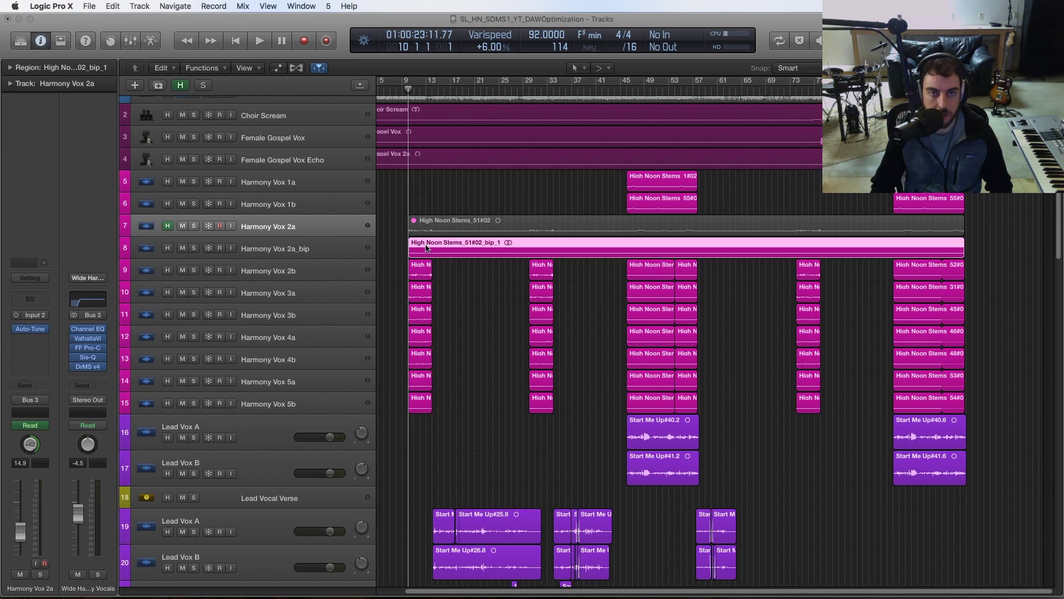
{"action": "key", "text": "Delete"}
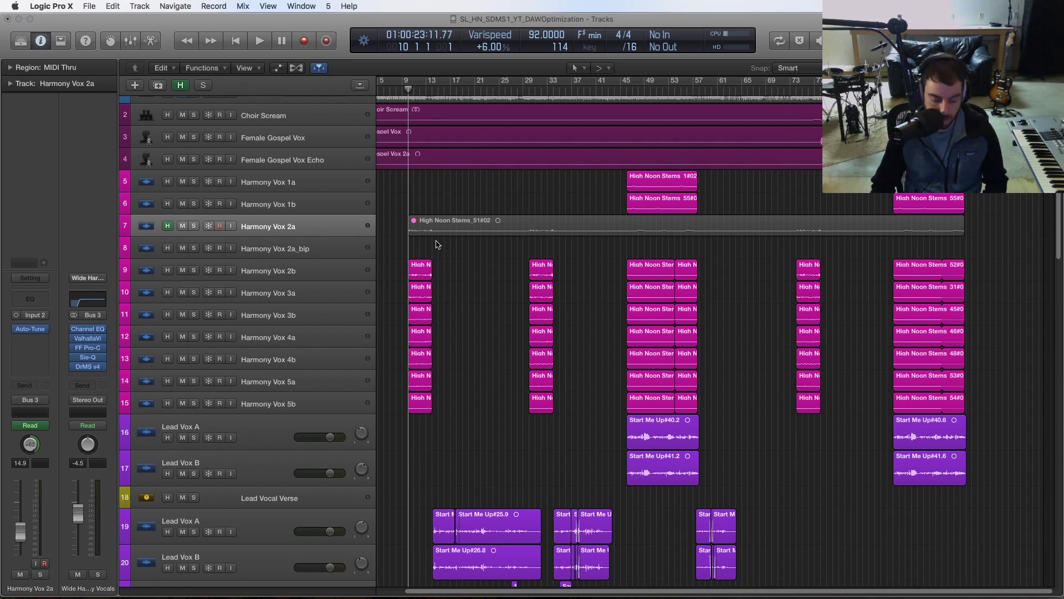
{"action": "key", "text": "super+z"}
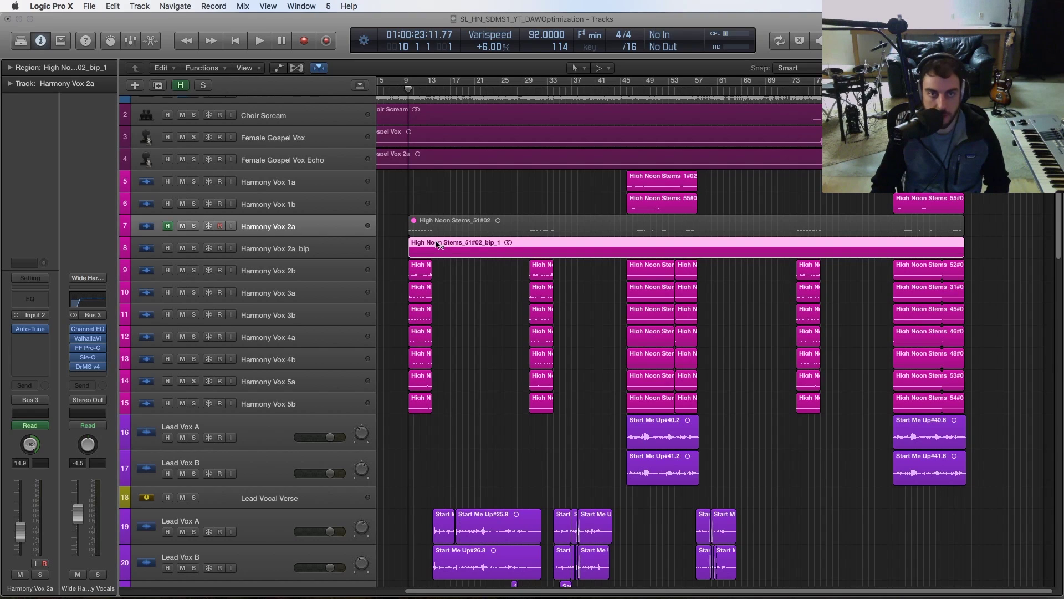
{"action": "left_click", "coordinate": [457, 278]}
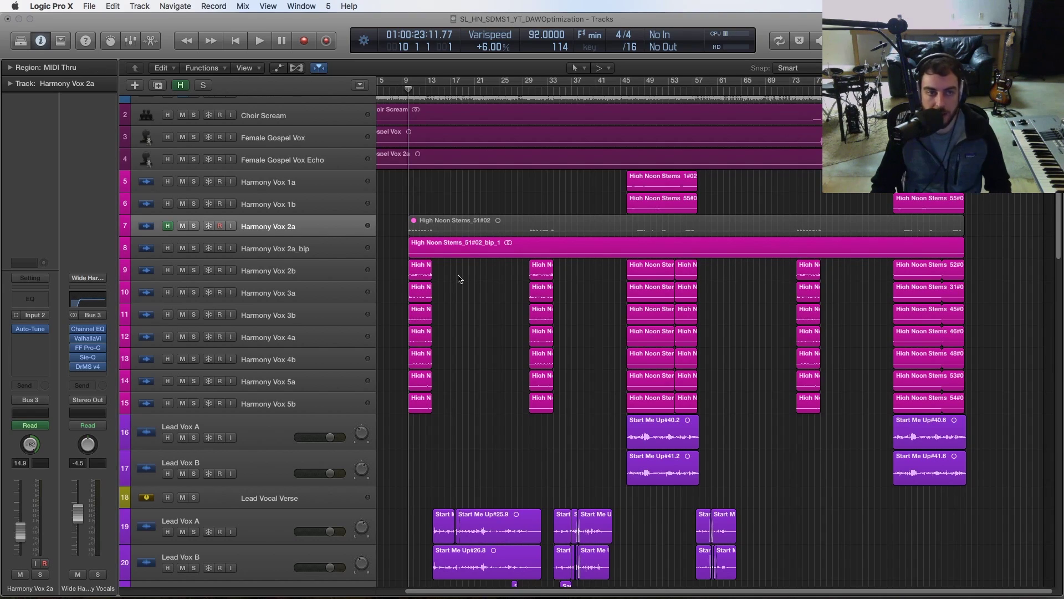
{"action": "scroll", "coordinate": [458, 278], "scroll_direction": "down", "scroll_amount": 2}
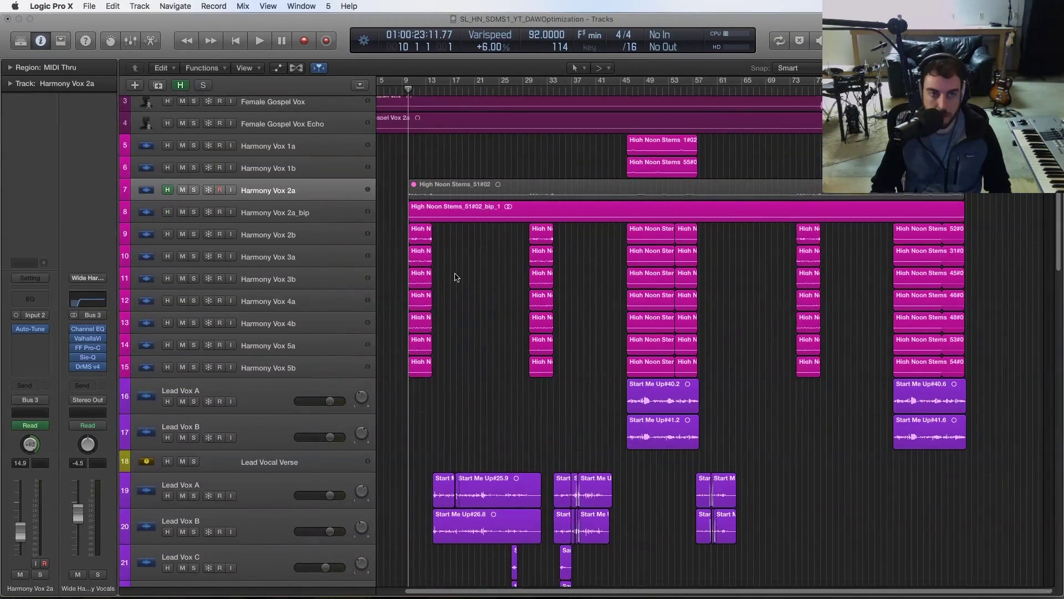
{"action": "scroll", "coordinate": [456, 279], "scroll_direction": "up", "scroll_amount": 3}
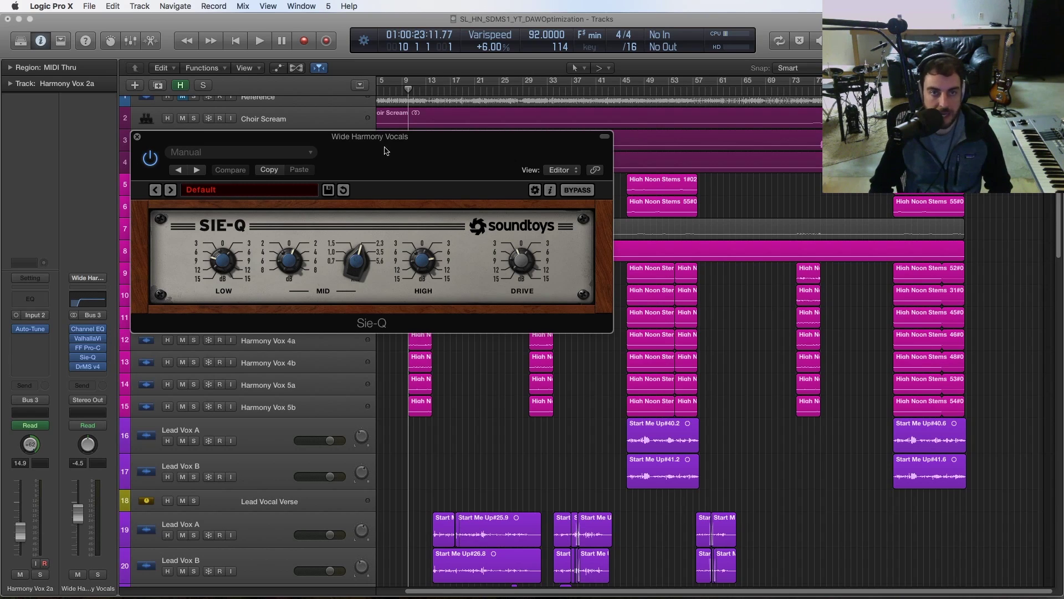
{"action": "mouse_move", "coordinate": [383, 139]}
{"action": "left_mouse_down"}
{"action": "mouse_move", "coordinate": [408, 144]}
{"action": "mouse_move", "coordinate": [382, 135]}
{"action": "left_mouse_up"}
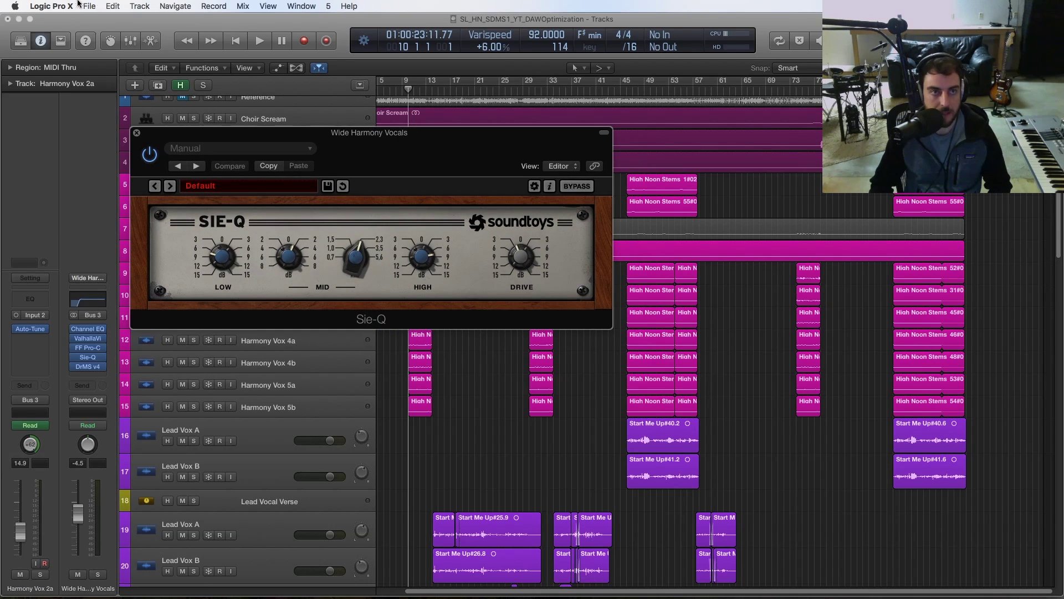
{"action": "left_click", "coordinate": [95, 4]}
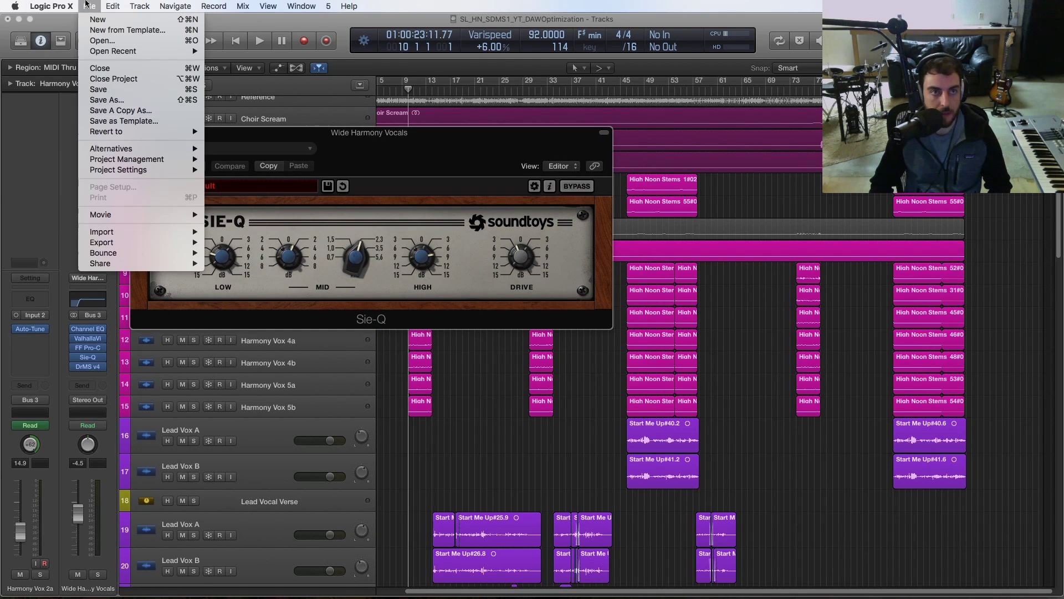
{"action": "left_click", "coordinate": [121, 103]}
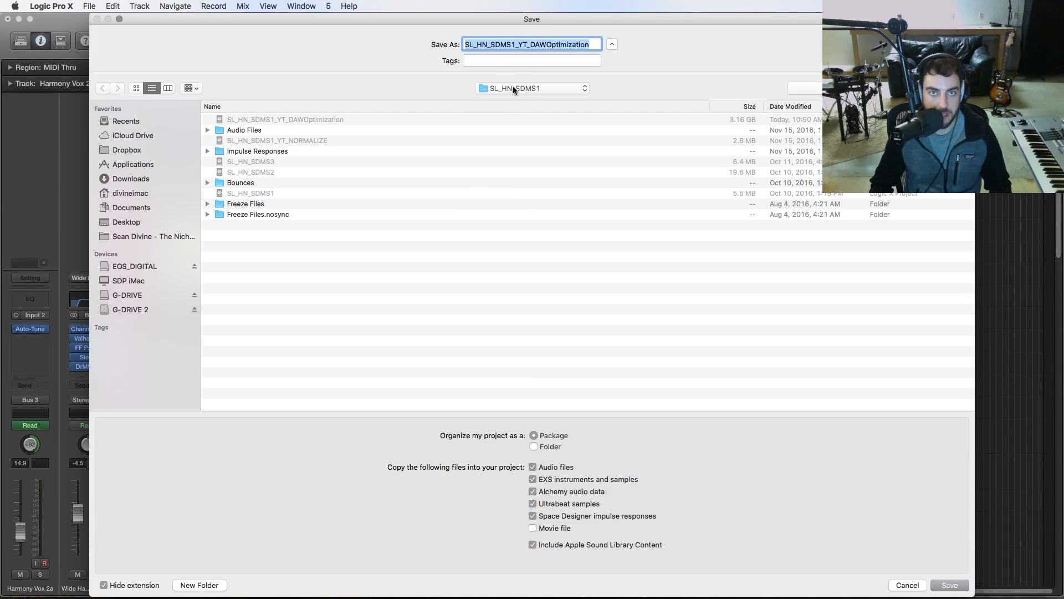
{"action": "left_click", "coordinate": [513, 89]}
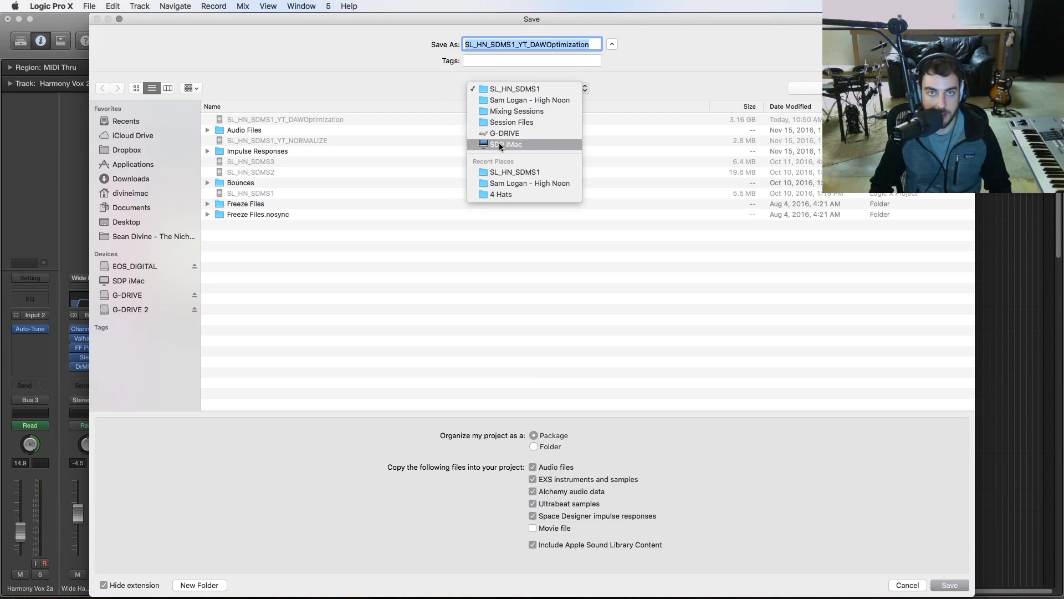
{"action": "left_click", "coordinate": [396, 58]}
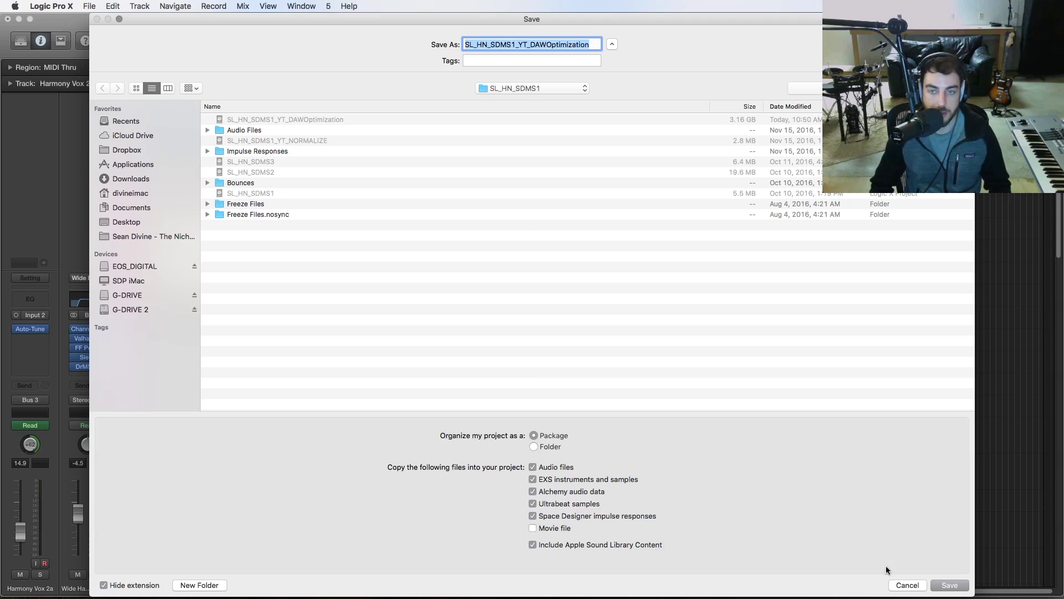
{"action": "left_click", "coordinate": [911, 585]}
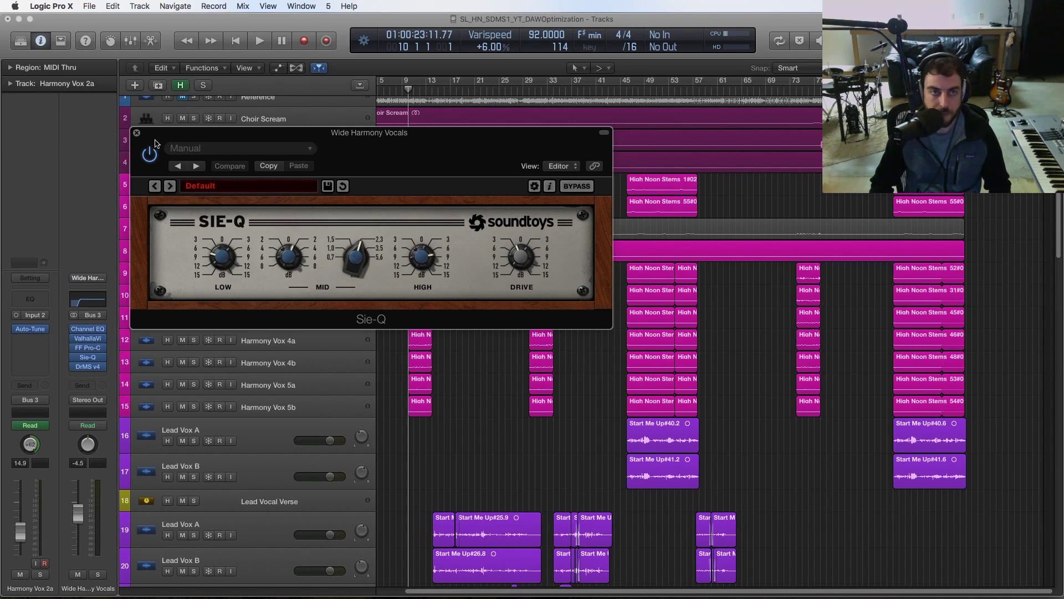
{"action": "left_click", "coordinate": [137, 135]}
- Open and close the detailed CPU meter, then switch on Low Latency Mode
{"action": "double_click", "coordinate": [732, 36]}
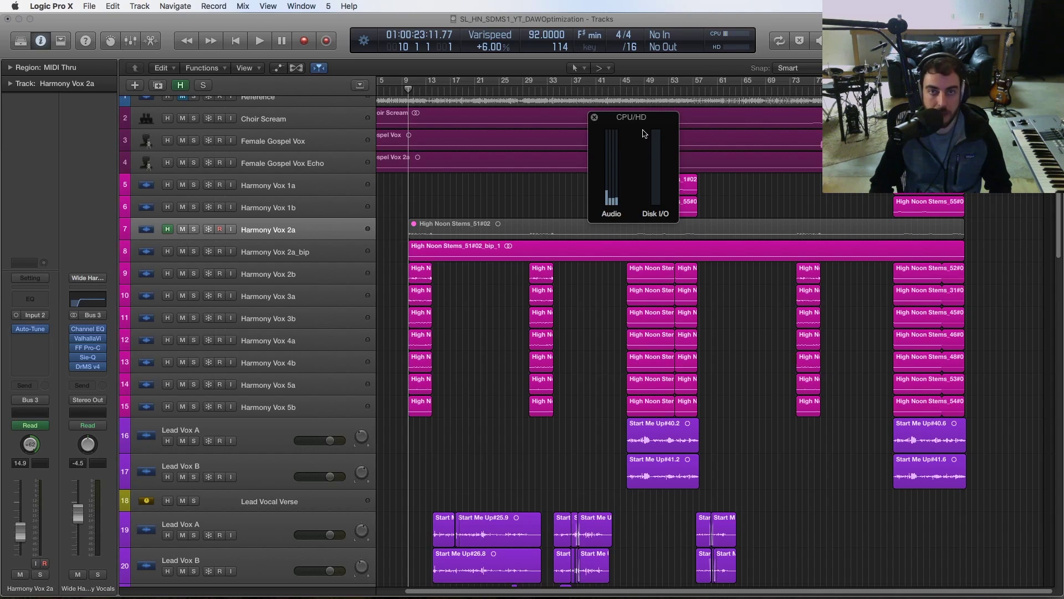
{"action": "left_click_drag", "start_coordinate": [635, 123], "coordinate": [601, 123]}
{"action": "key", "text": "super+w"}
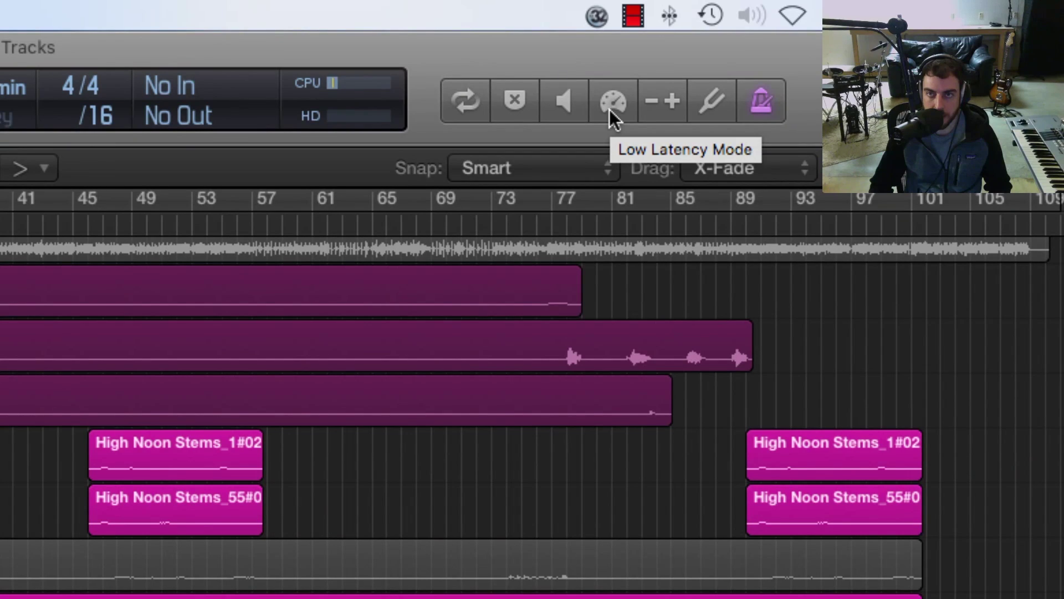
{"action": "left_click", "coordinate": [612, 105]}
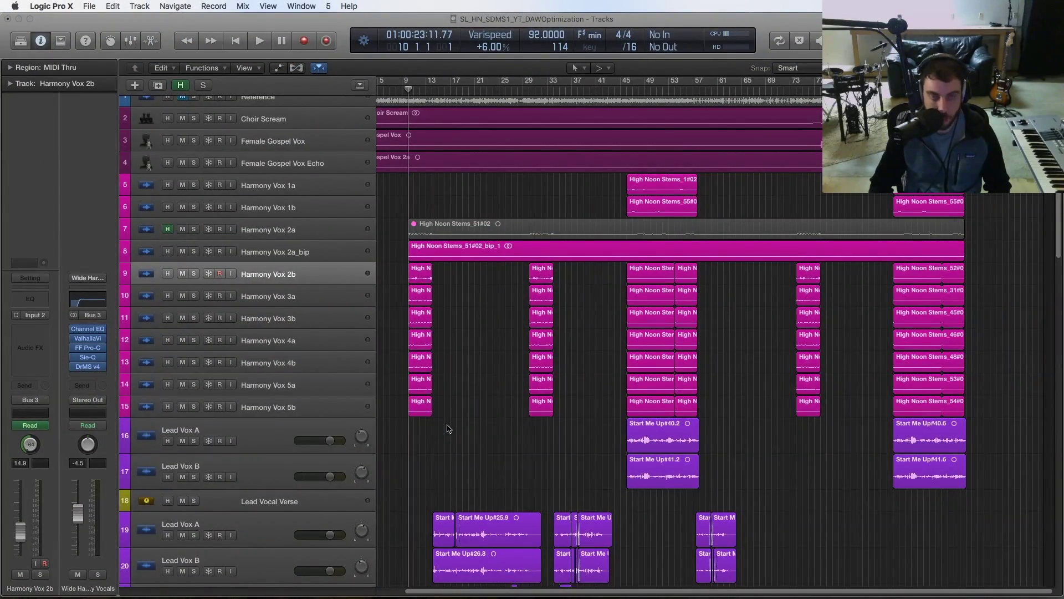
{"action": "key", "text": "x"}
{"action": "left_click_drag", "start_coordinate": [471, 366], "coordinate": [475, 85]}
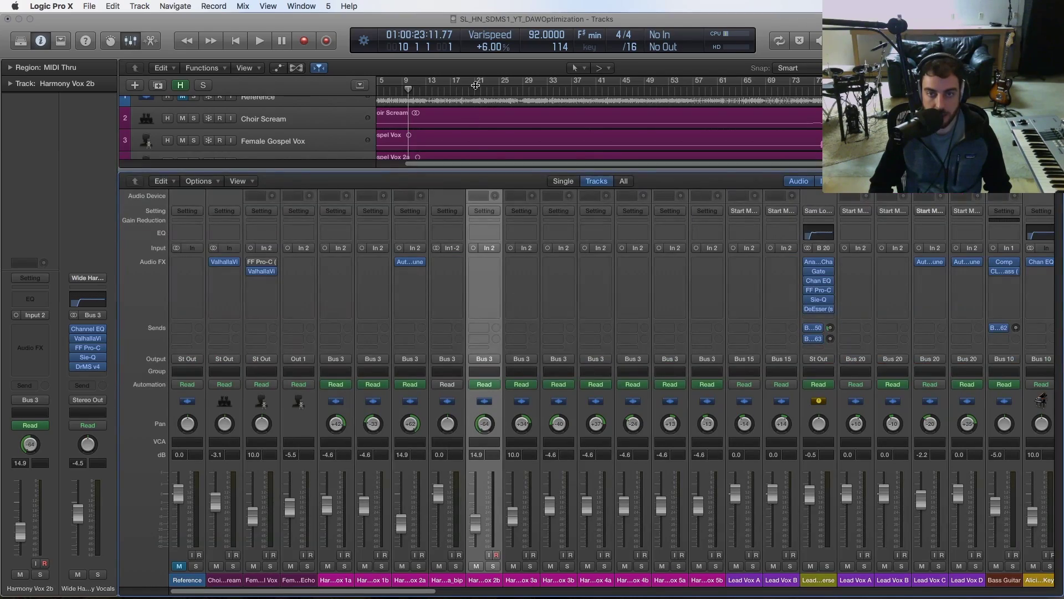
{"action": "left_click_drag", "start_coordinate": [405, 591], "coordinate": [785, 581]}
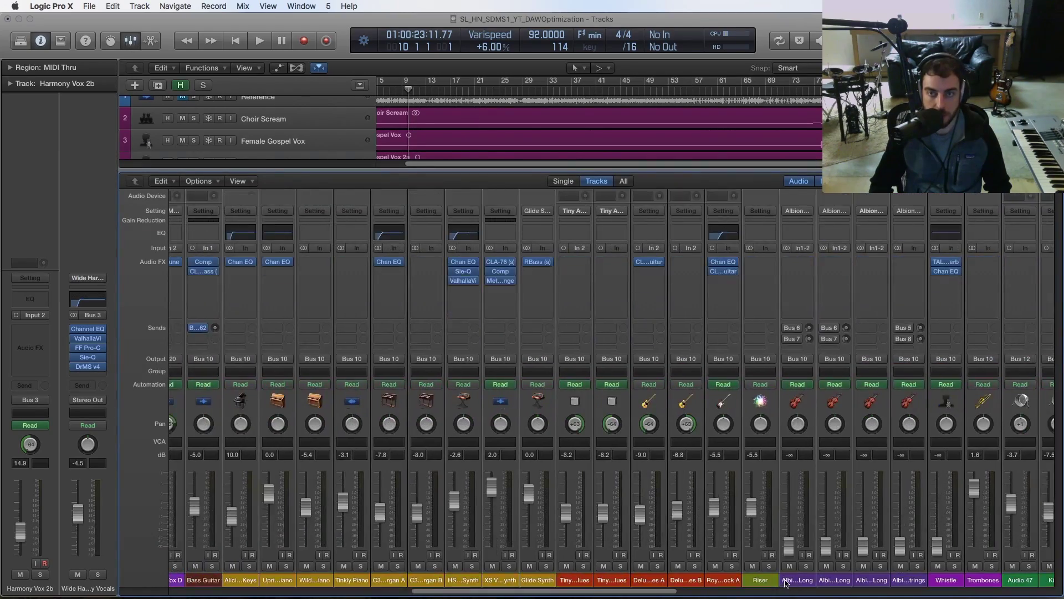
{"action": "scroll", "coordinate": [786, 582], "scroll_direction": "right", "scroll_amount": 10}
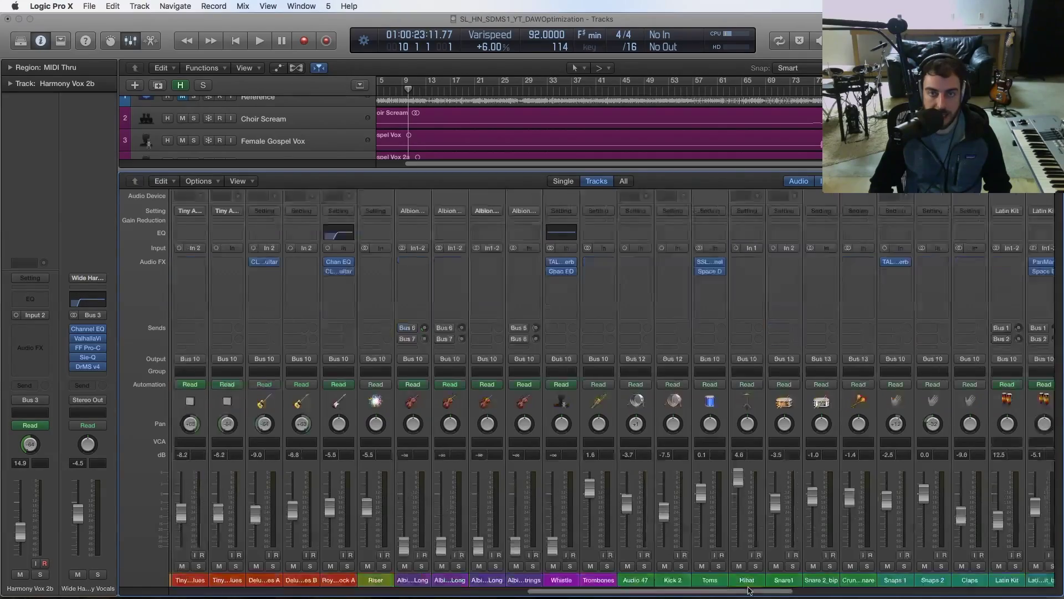
{"action": "scroll", "coordinate": [749, 590], "scroll_direction": "right", "scroll_amount": 10}
{"action": "scroll", "coordinate": [748, 590], "scroll_direction": "right", "scroll_amount": 10}
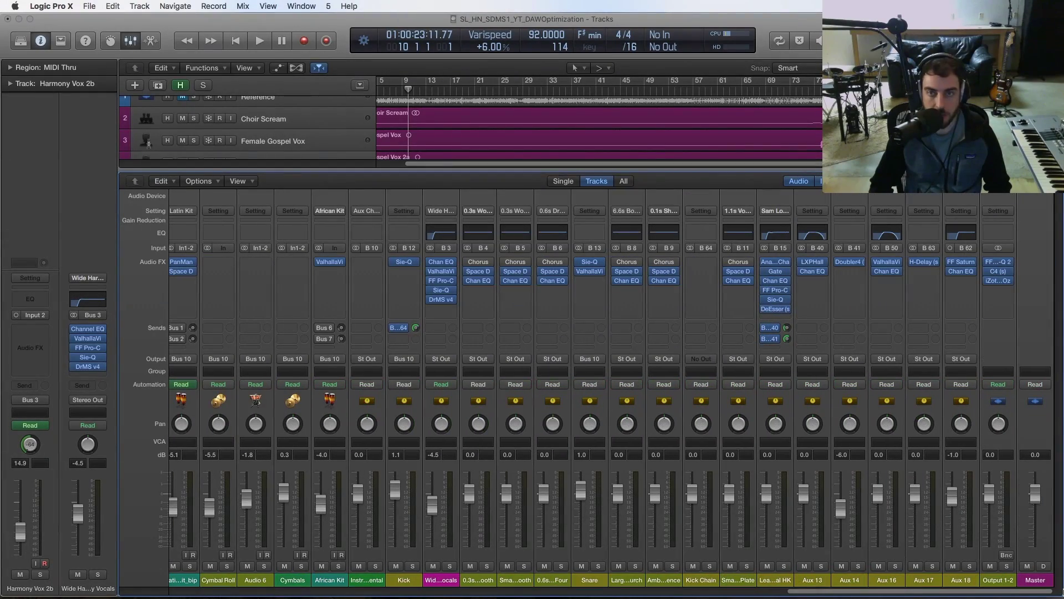
{"action": "key", "text": "x"}
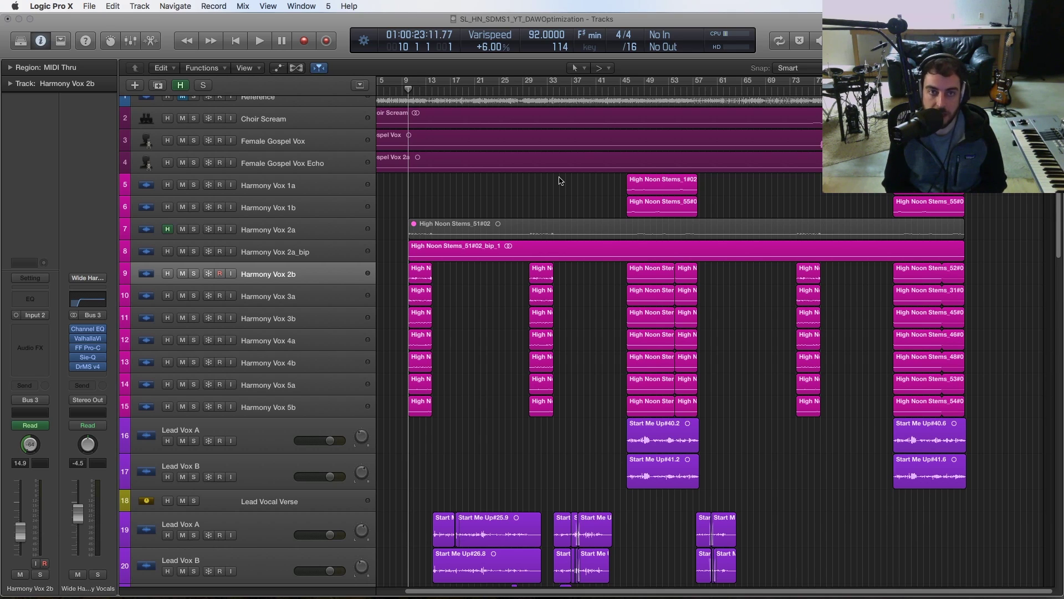
{"action": "scroll", "coordinate": [551, 183], "scroll_direction": "down", "scroll_amount": 15}
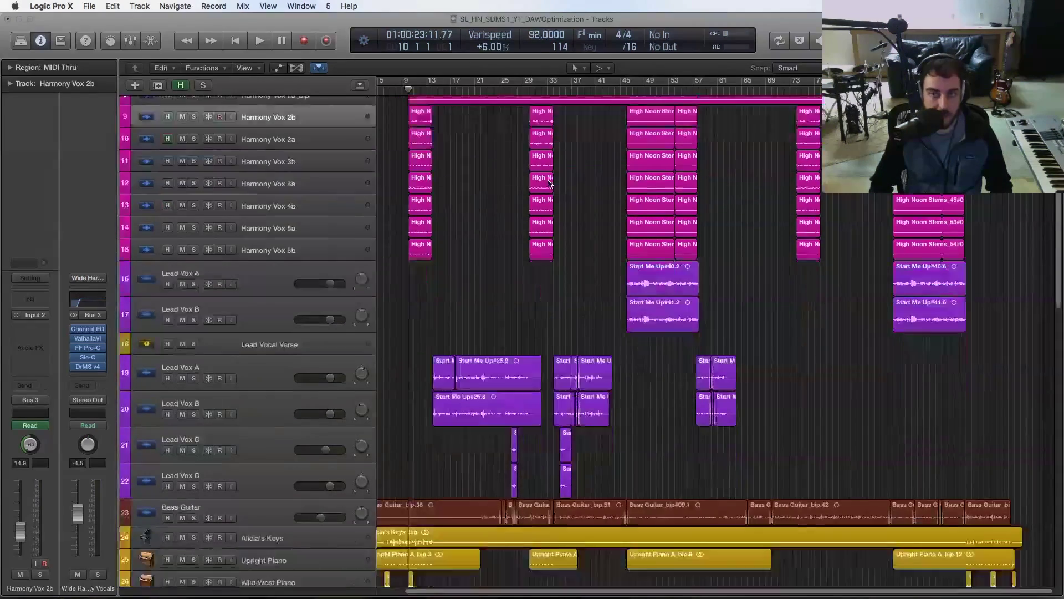
{"action": "scroll", "coordinate": [551, 185], "scroll_direction": "up", "scroll_amount": 5}
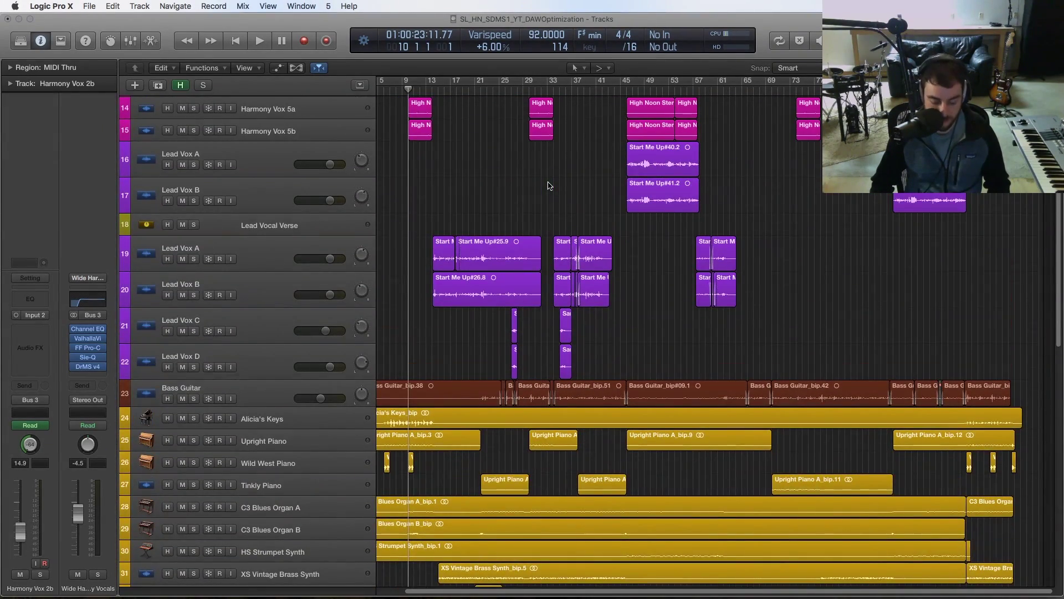
{"action": "key", "text": "x"}
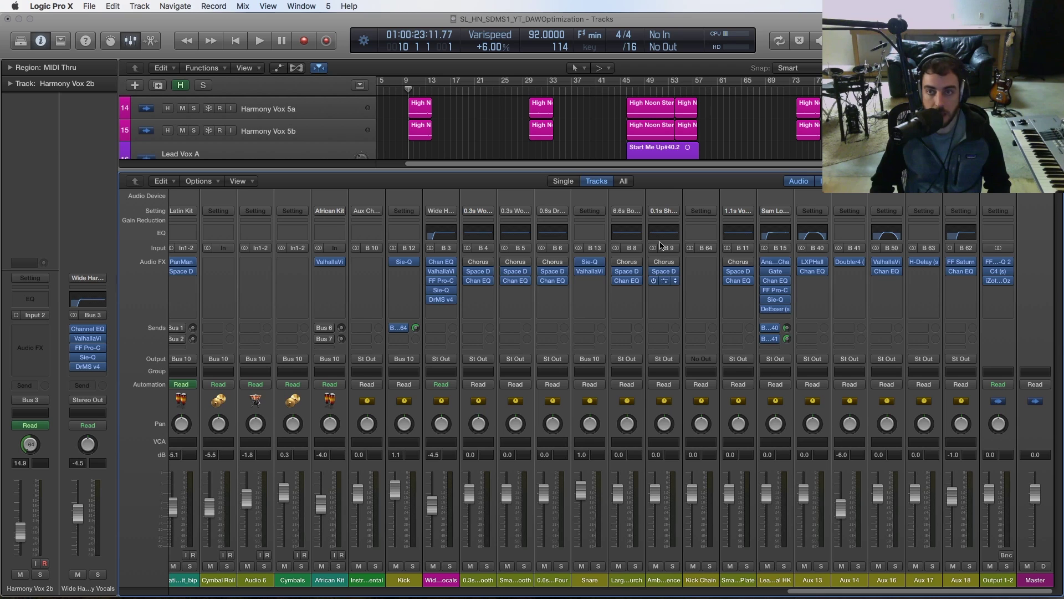
{"action": "key", "text": "x"}
{"action": "scroll", "coordinate": [510, 261], "scroll_direction": "up", "scroll_amount": 5}
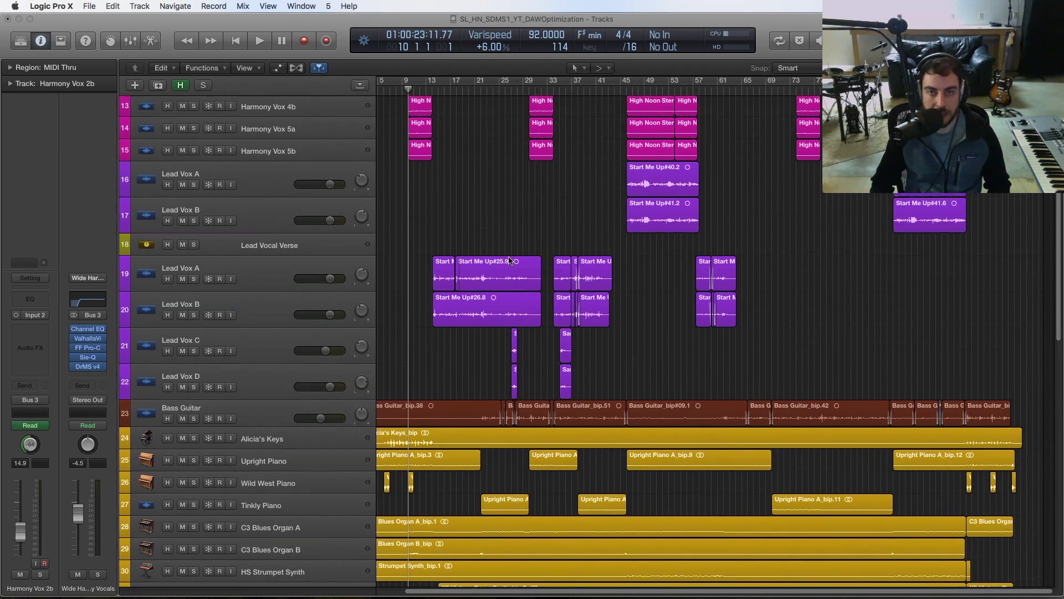